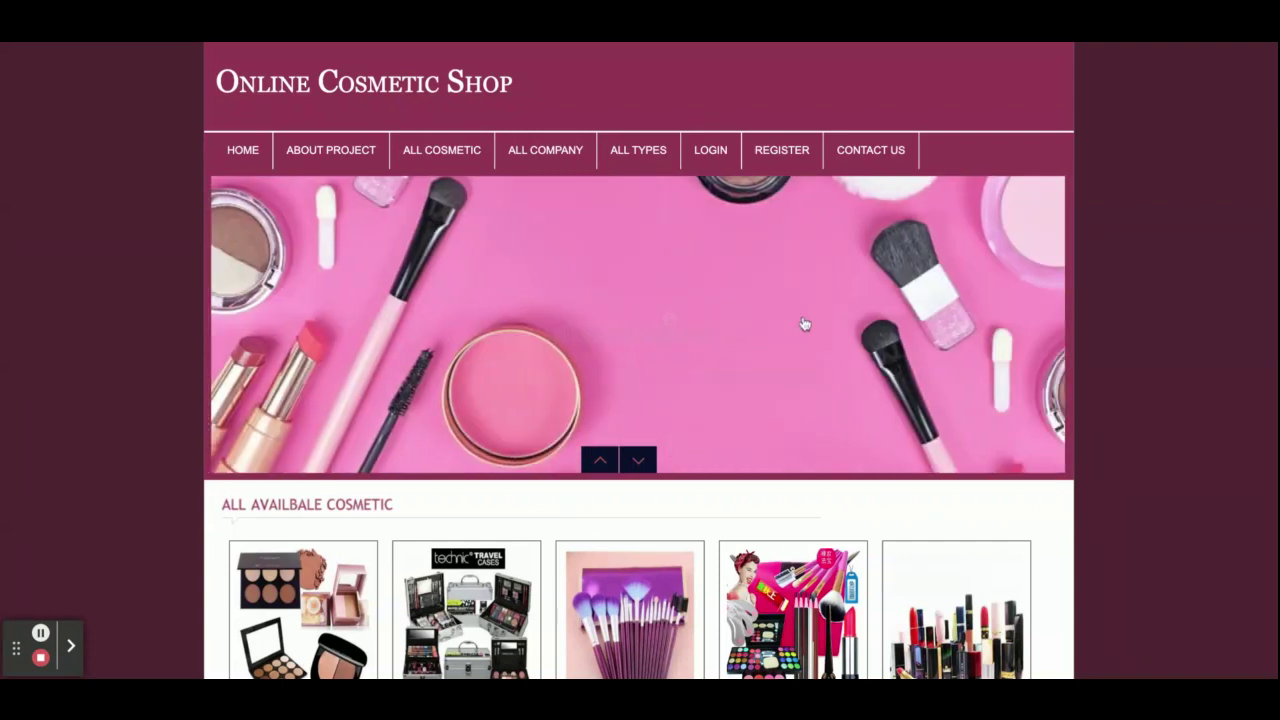
- Open the Lakme Foundation product from the available cosmetics and review its details and related items
{"action": "scroll", "coordinate": [805, 323], "scroll_direction": "down", "scroll_amount": 3}
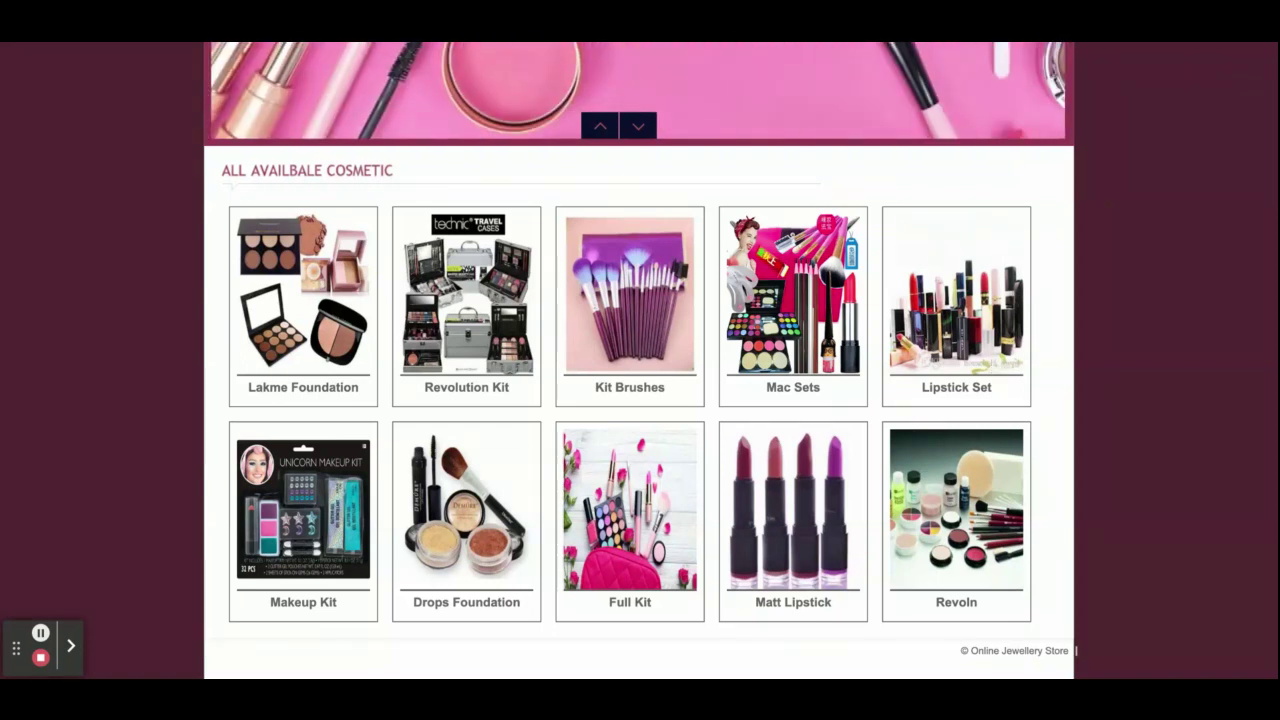
{"action": "left_click", "coordinate": [326, 317]}
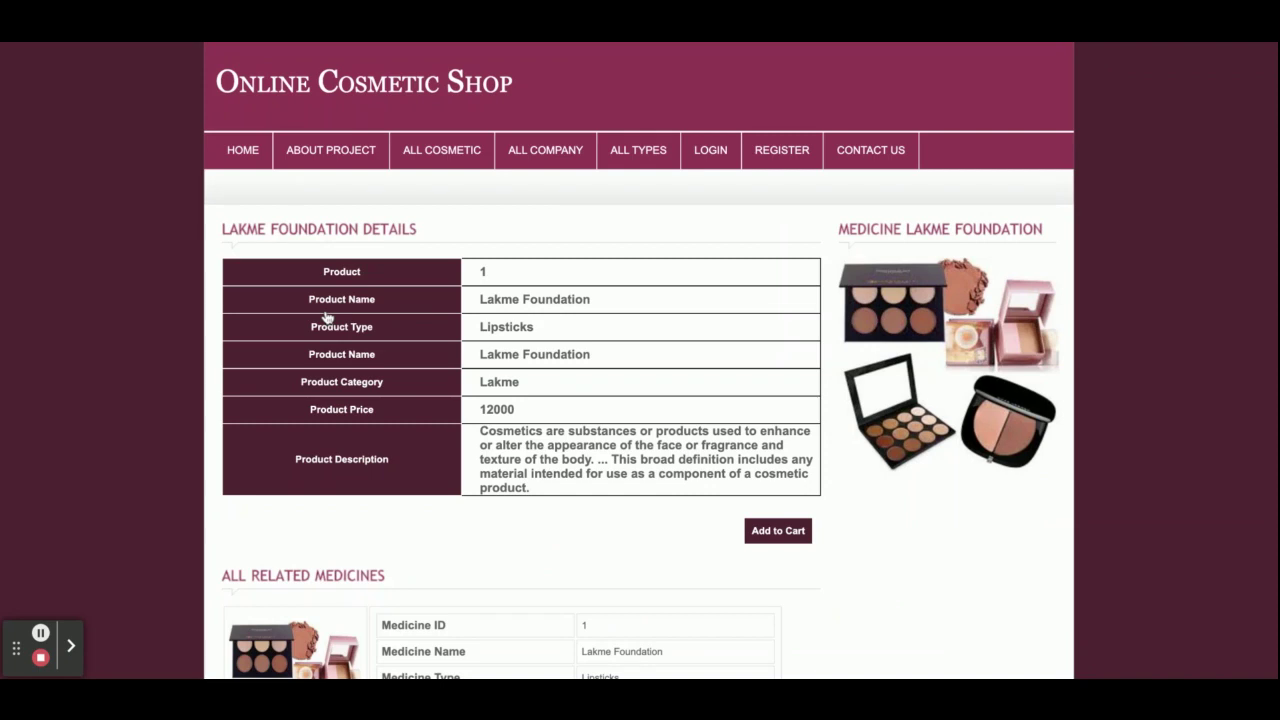
{"action": "scroll", "coordinate": [385, 285], "scroll_direction": "down", "scroll_amount": 4}
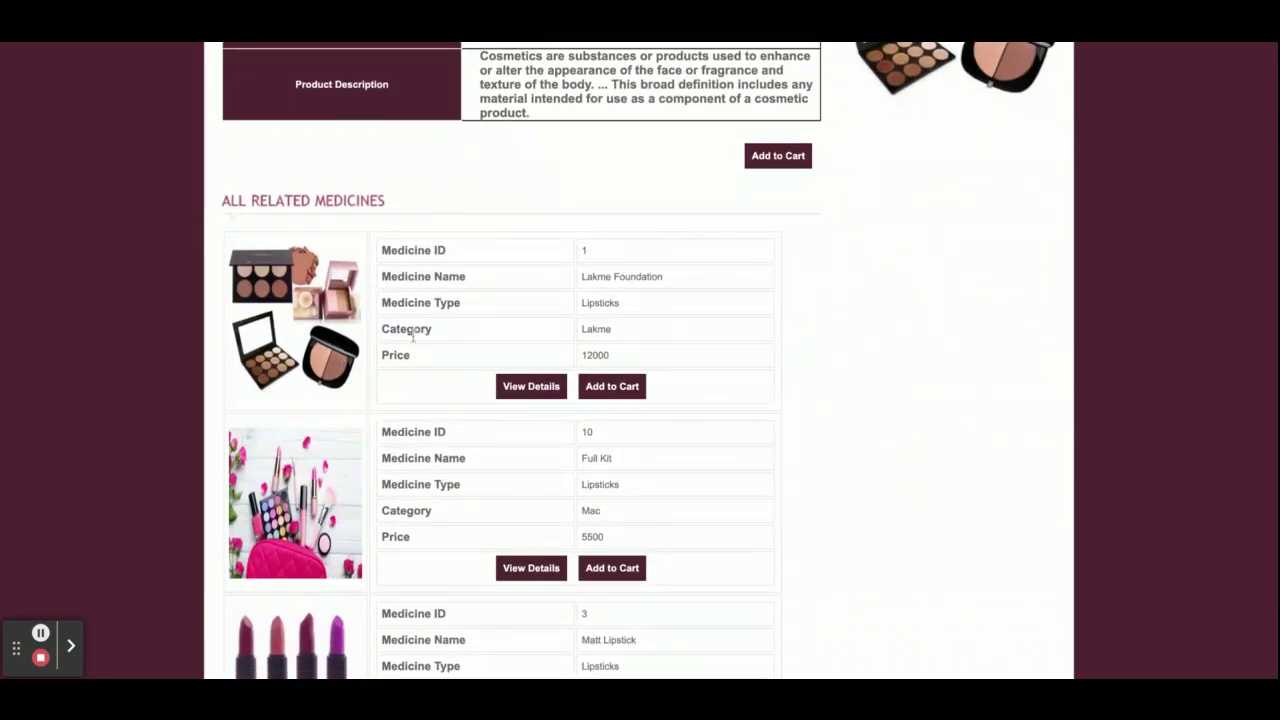
{"action": "scroll", "coordinate": [412, 337], "scroll_direction": "down", "scroll_amount": 2}
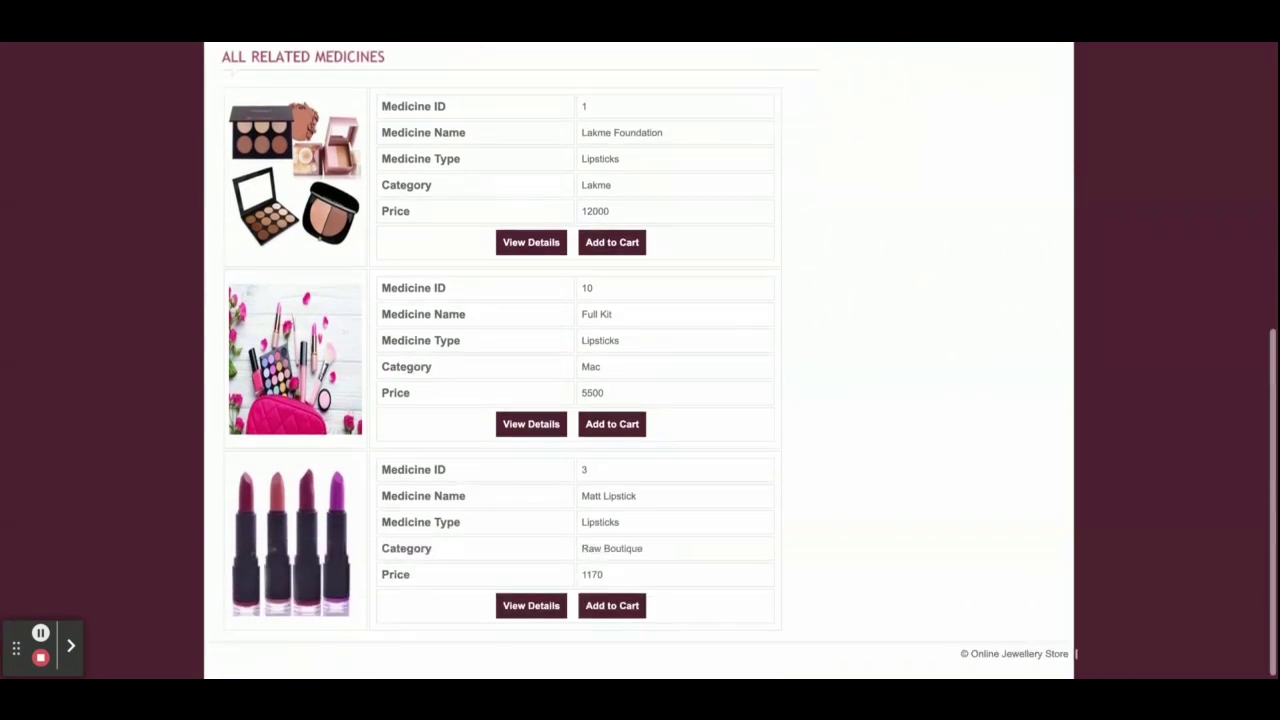
{"action": "scroll", "coordinate": [493, 206], "scroll_direction": "up", "scroll_amount": 4}
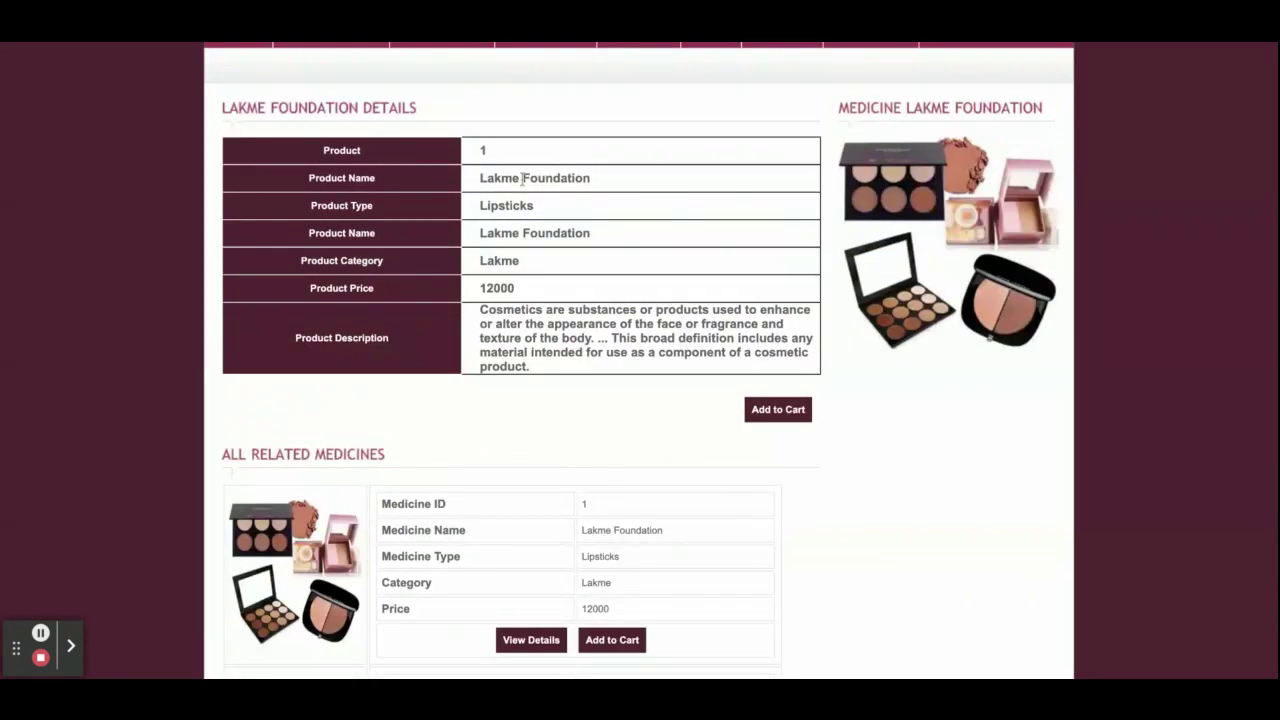
{"action": "scroll", "coordinate": [398, 532], "scroll_direction": "down", "scroll_amount": 1}
{"action": "scroll", "coordinate": [398, 532], "scroll_direction": "down", "scroll_amount": 4}
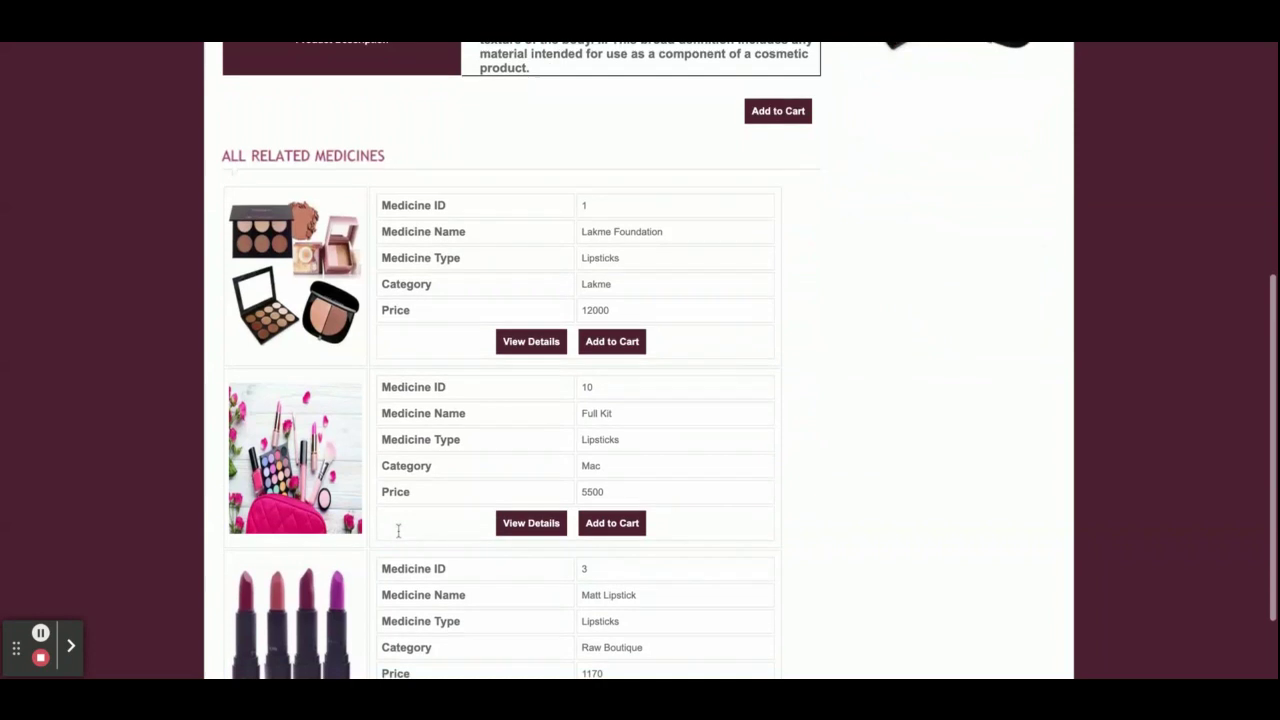
{"action": "scroll", "coordinate": [410, 366], "scroll_direction": "up", "scroll_amount": 5}
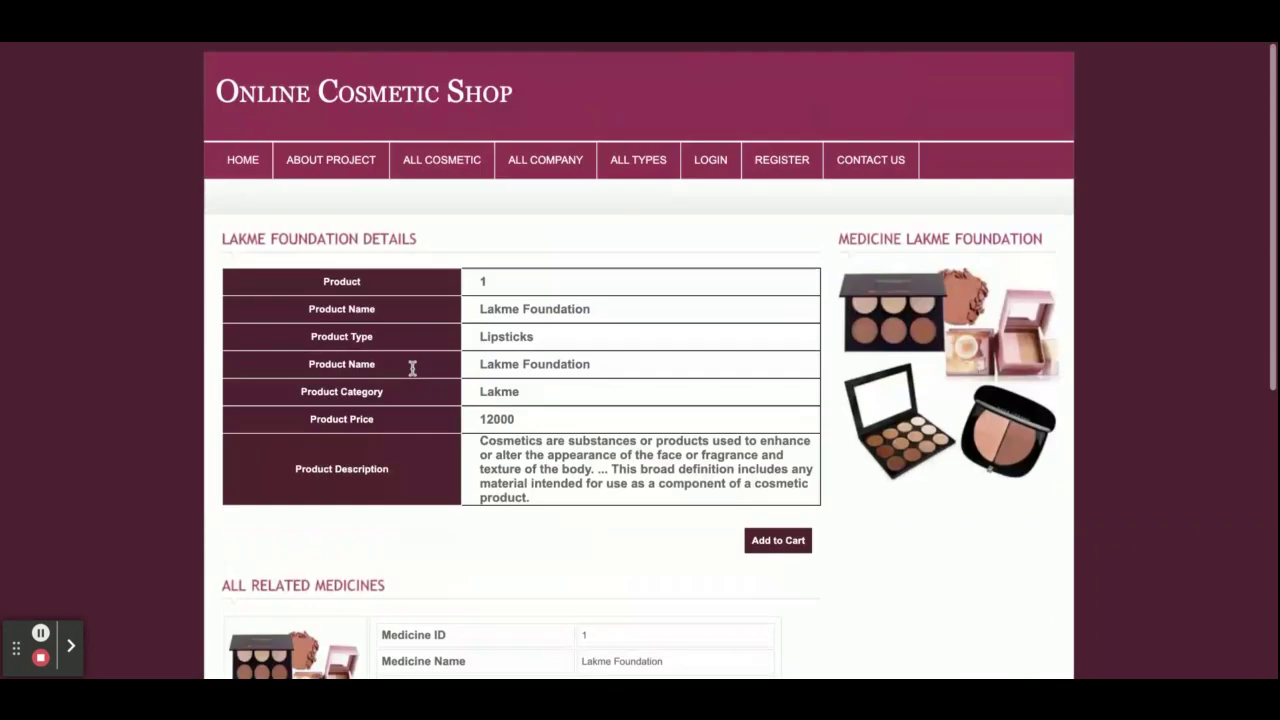
- Return to the shop's home page and look through the available cosmetics
{"action": "left_click", "coordinate": [238, 151]}
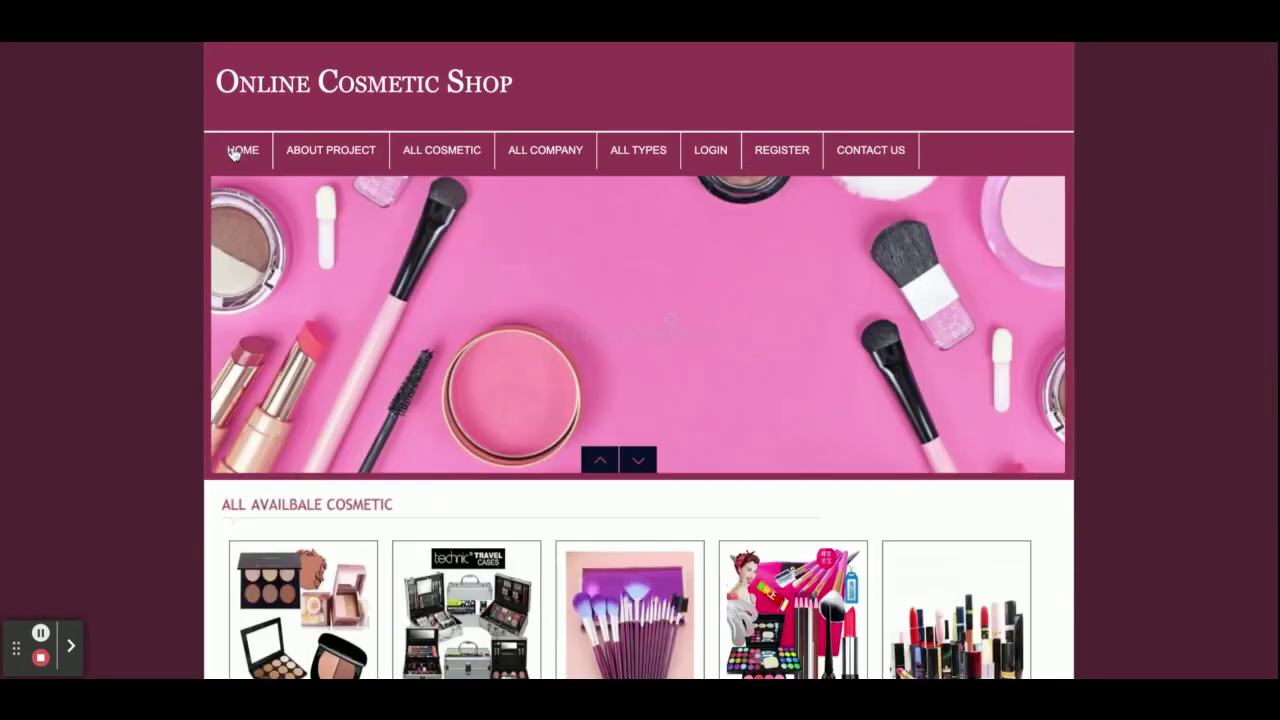
{"action": "scroll", "coordinate": [386, 458], "scroll_direction": "down", "scroll_amount": 3}
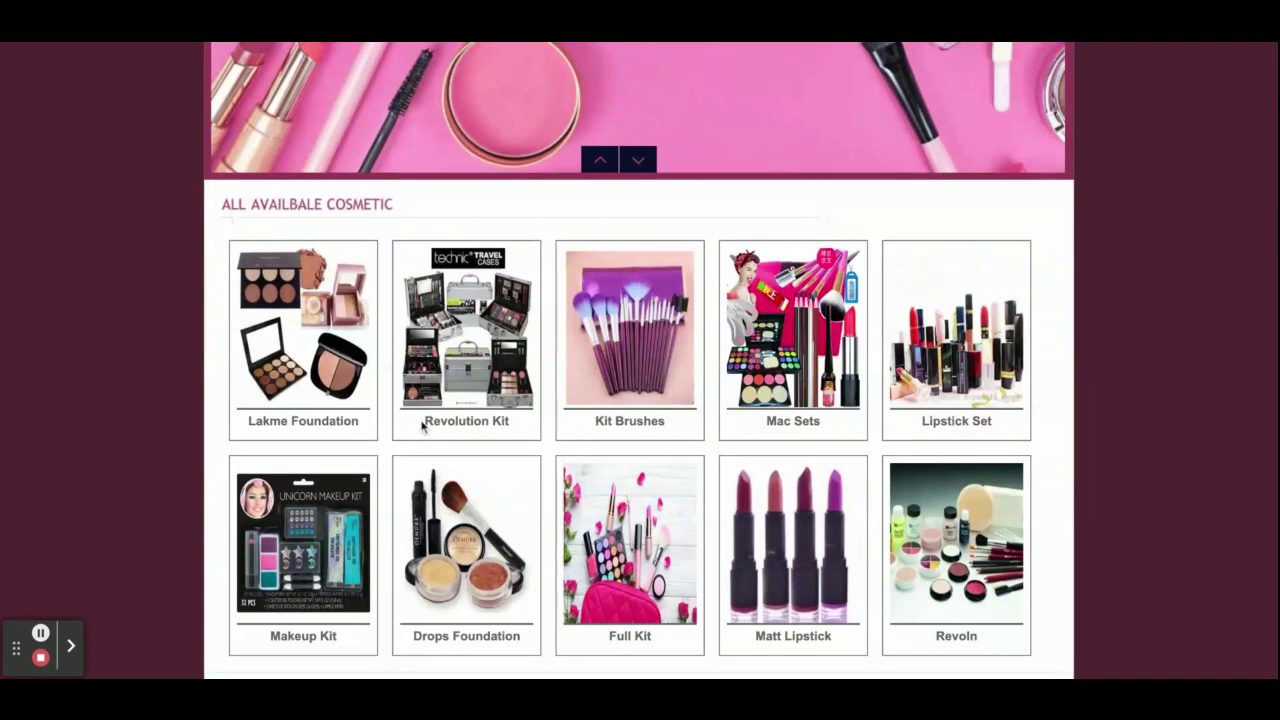
{"action": "scroll", "coordinate": [677, 400], "scroll_direction": "up", "scroll_amount": 3}
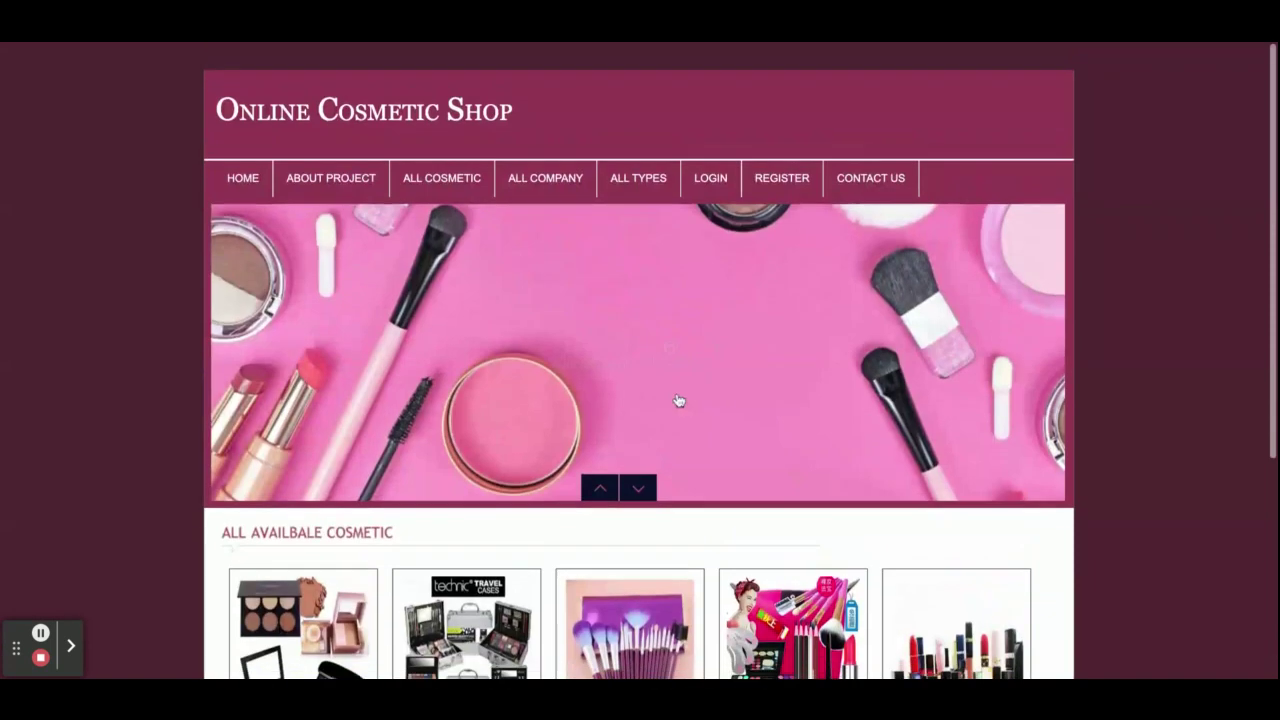
- View the project description page and the full list of cosmetics
{"action": "left_click", "coordinate": [343, 150]}
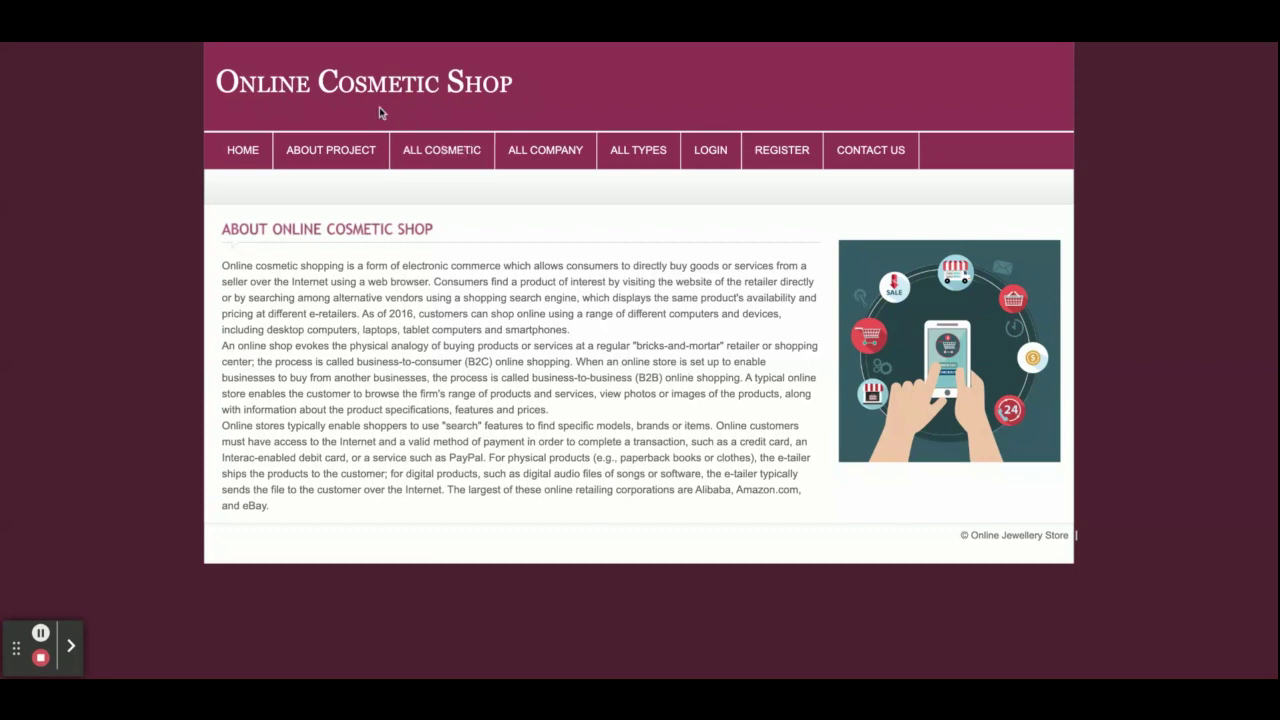
{"action": "left_click", "coordinate": [430, 154]}
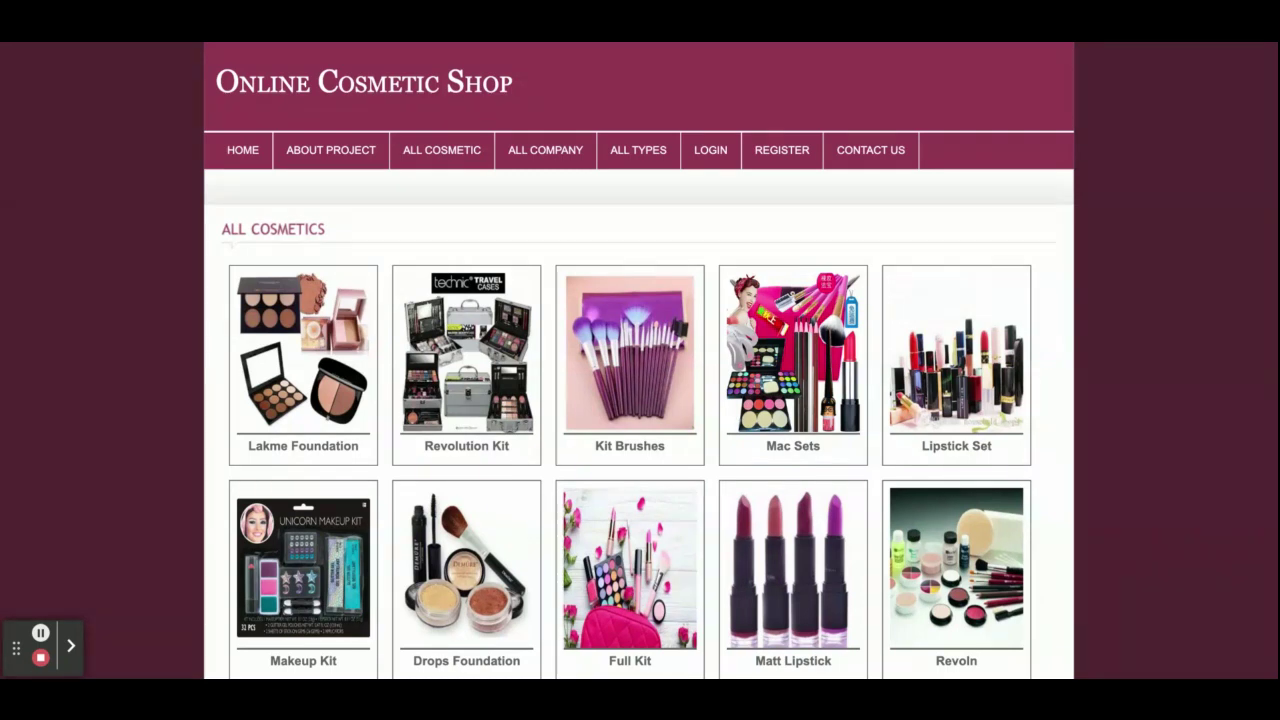
- Browse the cosmetics of the Lakme company and those of the Brushes type
{"action": "left_click", "coordinate": [559, 160]}
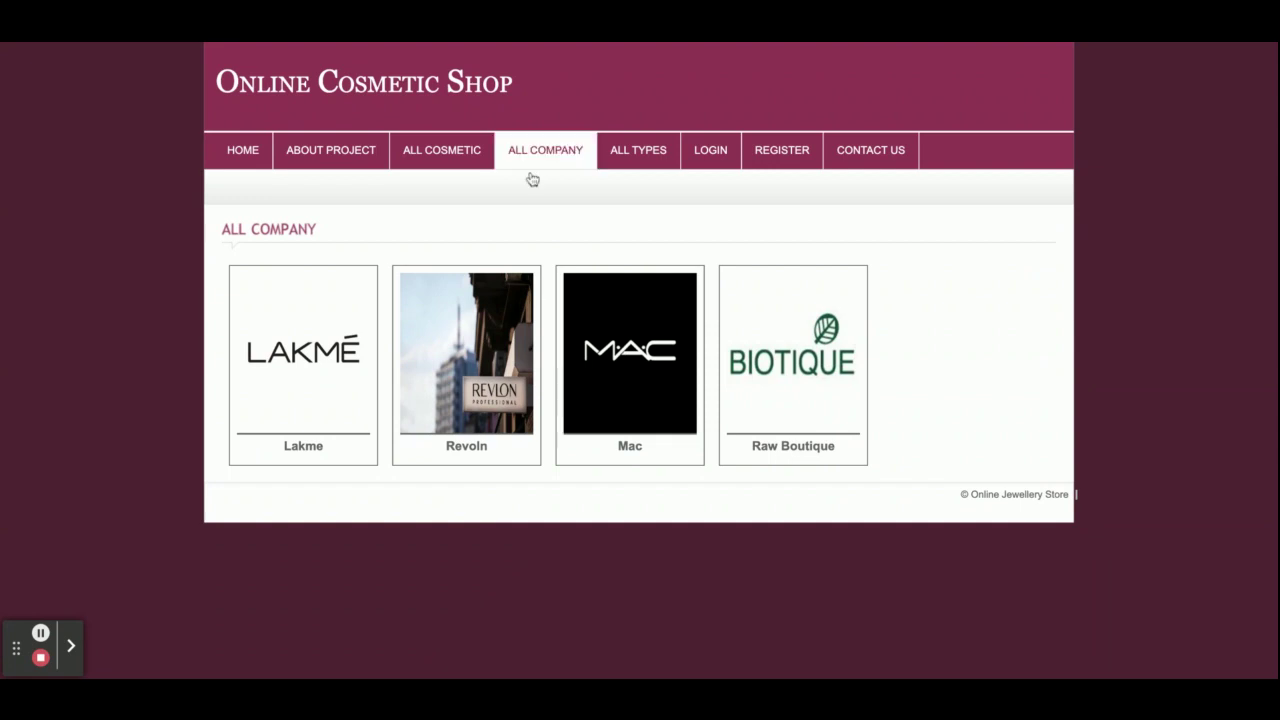
{"action": "left_click", "coordinate": [330, 358]}
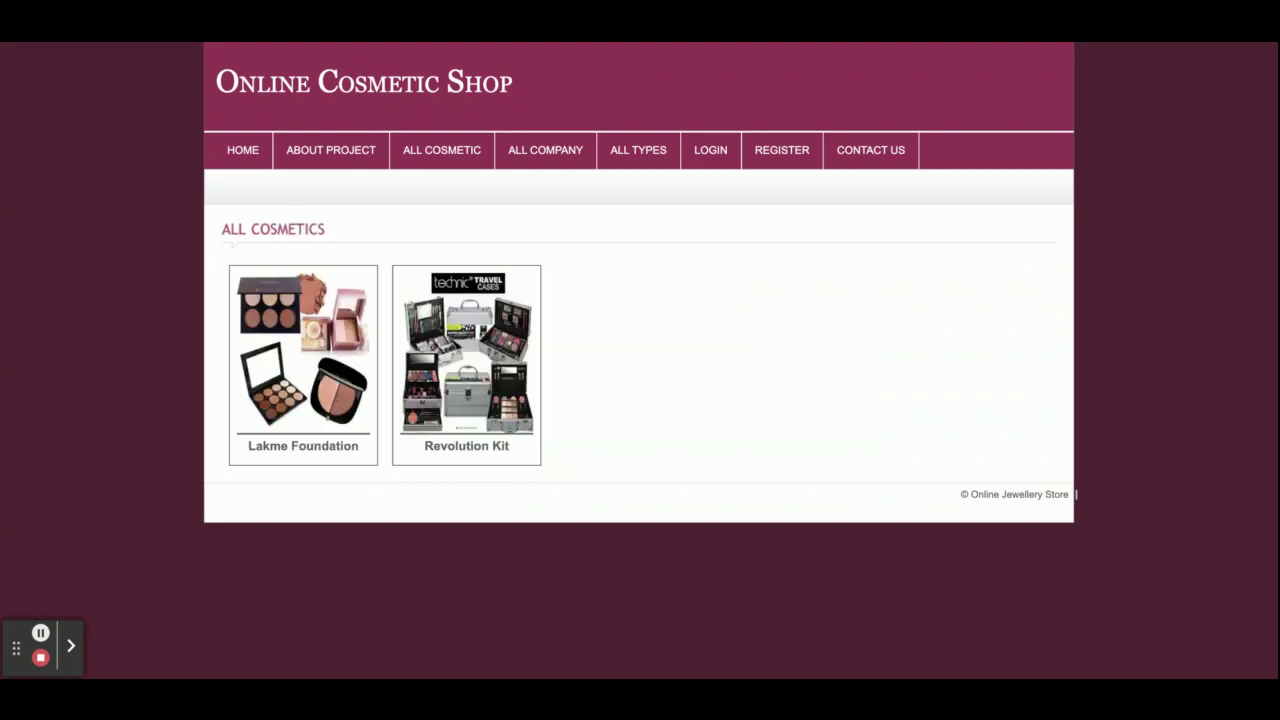
{"action": "left_click", "coordinate": [640, 160]}
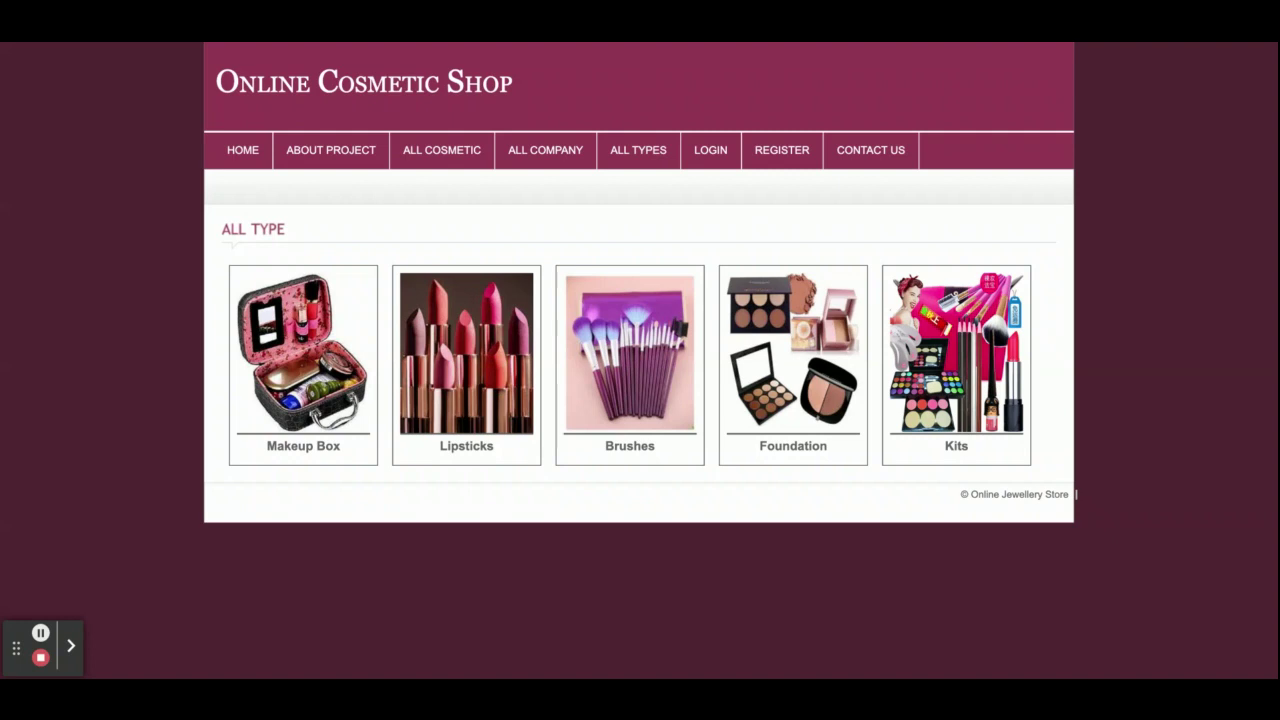
{"action": "left_click", "coordinate": [659, 388]}
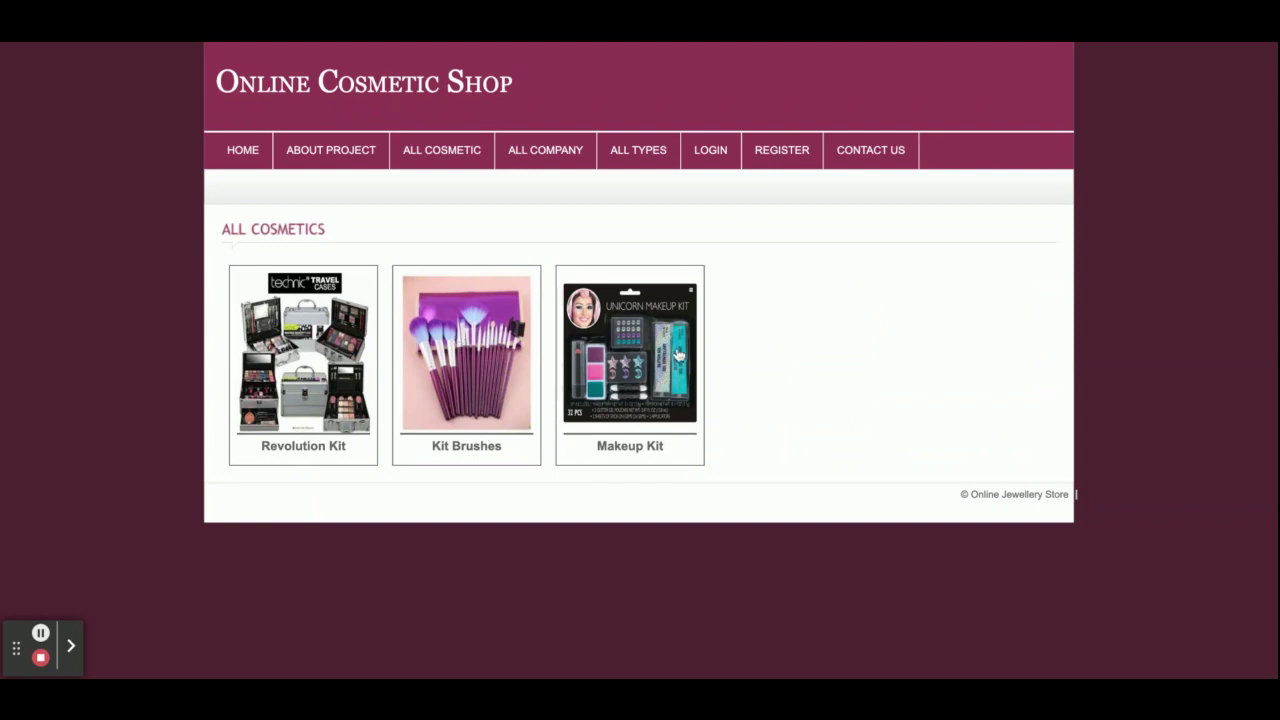
- View the shop's login, user registration and contact forms
{"action": "left_click", "coordinate": [730, 157]}
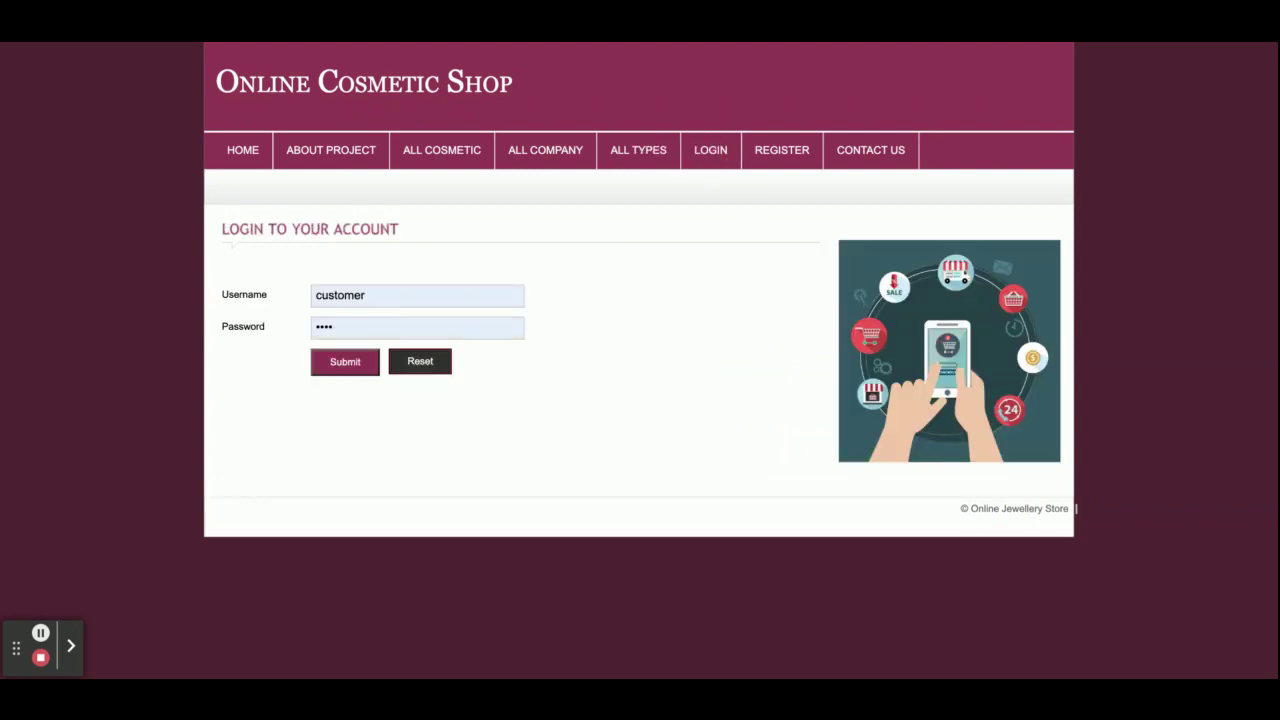
{"action": "left_click", "coordinate": [763, 157]}
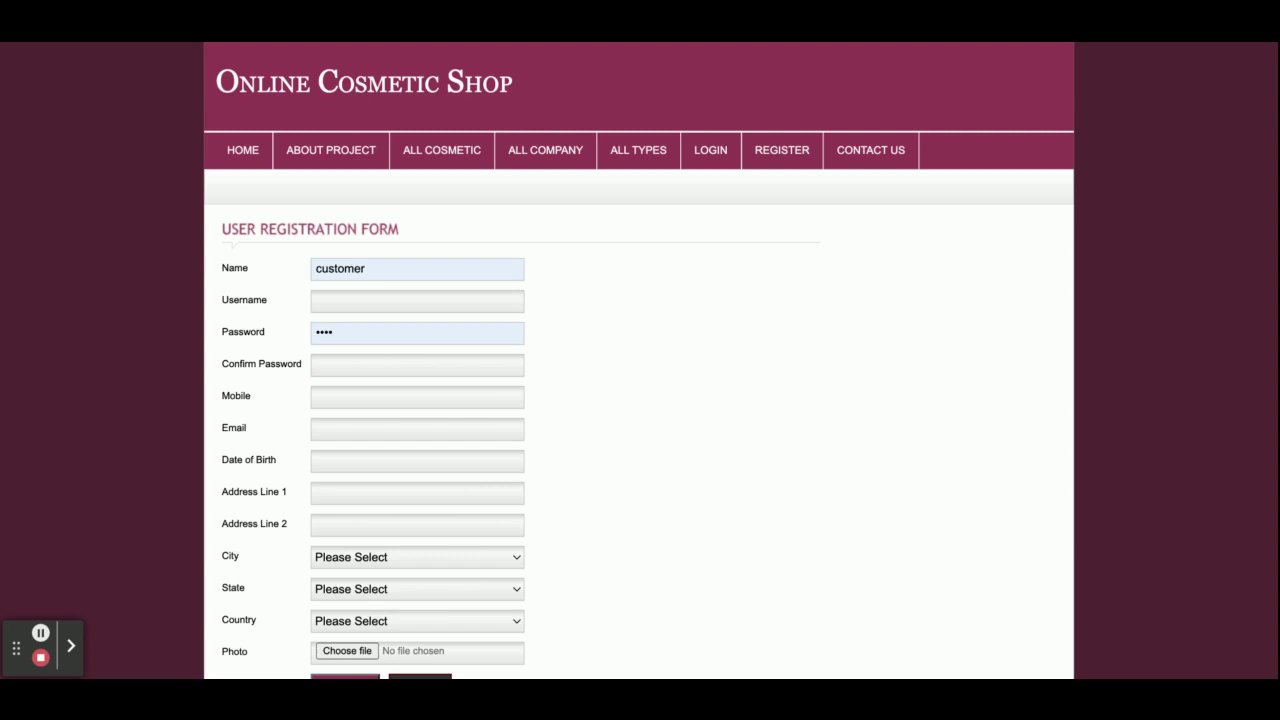
{"action": "left_click", "coordinate": [851, 153]}
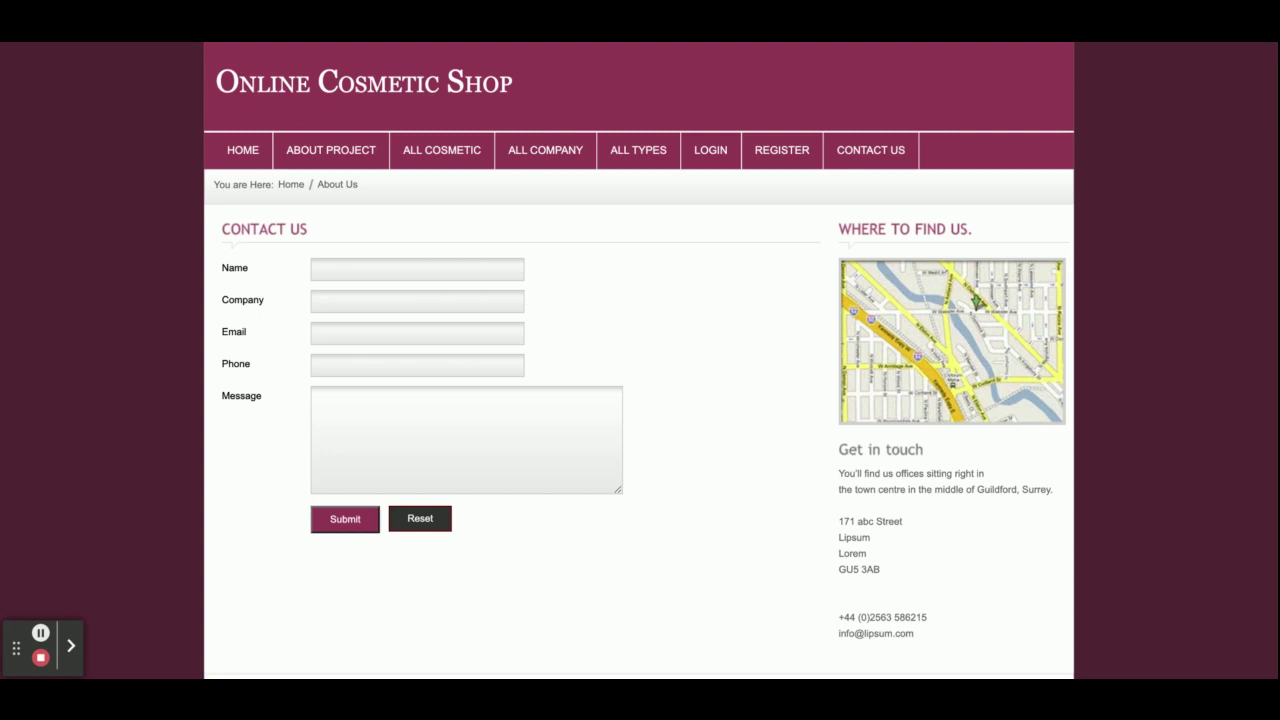
- Log in to the customer portal with the prefilled customer credentials
{"action": "left_click", "coordinate": [705, 150]}
{"action": "left_click", "coordinate": [338, 366]}
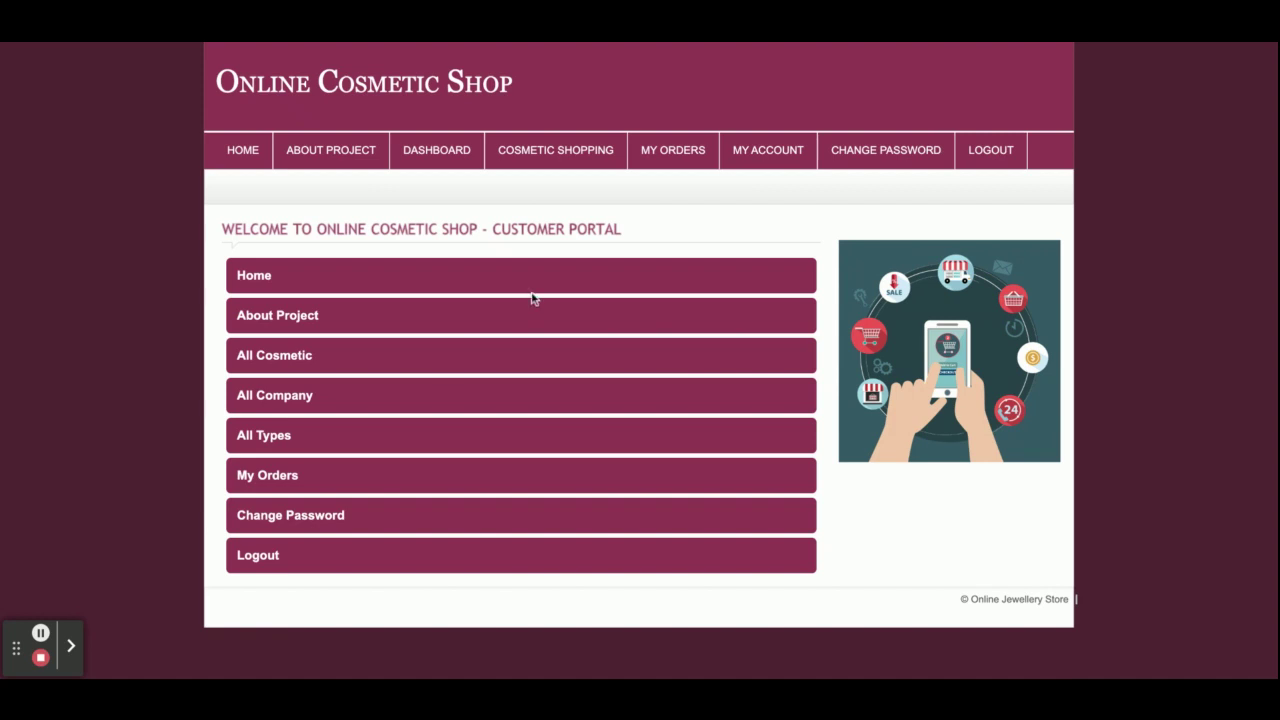
- Open the customer's order history and view the details of the first and the last listed orders
{"action": "left_click", "coordinate": [702, 152]}
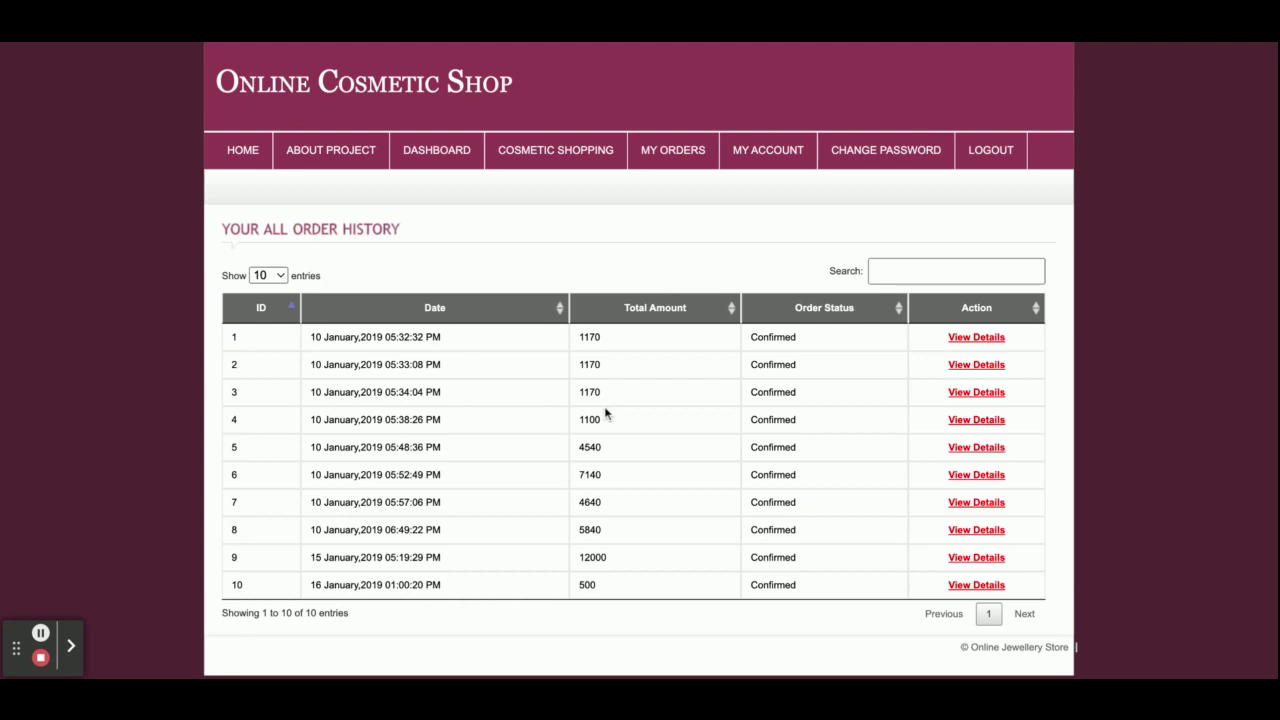
{"action": "left_click", "coordinate": [989, 340]}
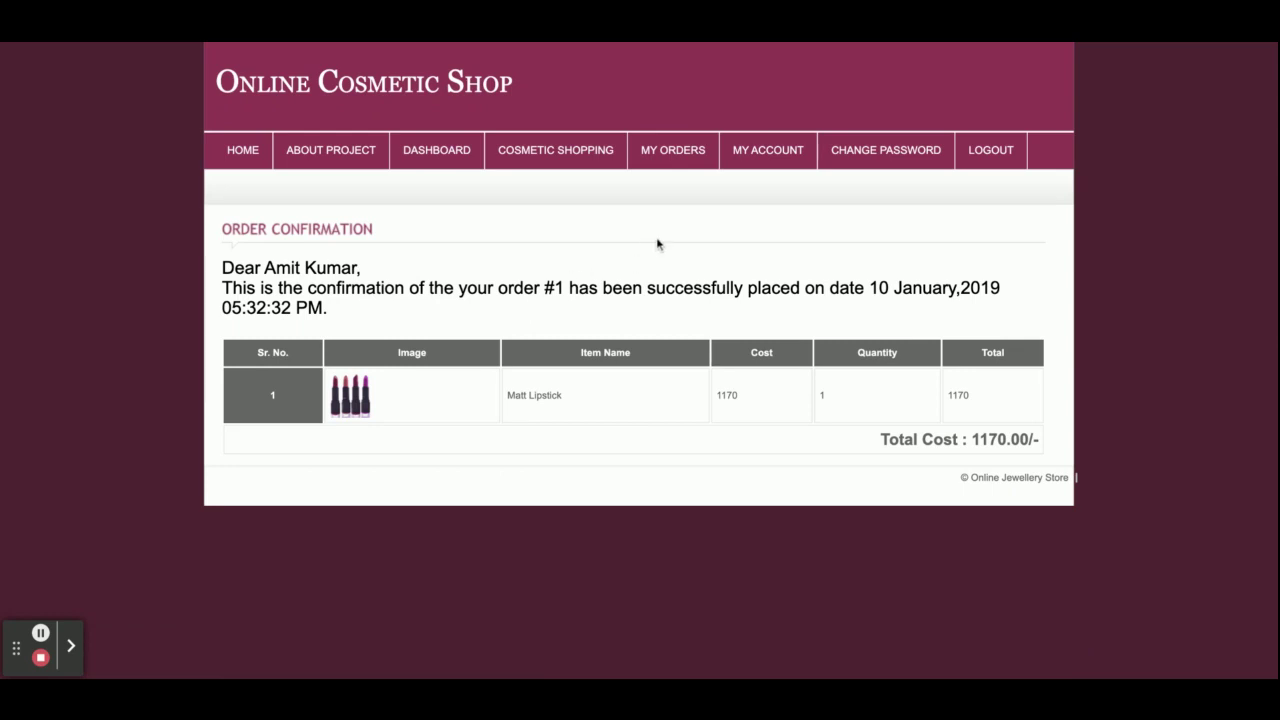
{"action": "left_click", "coordinate": [668, 150]}
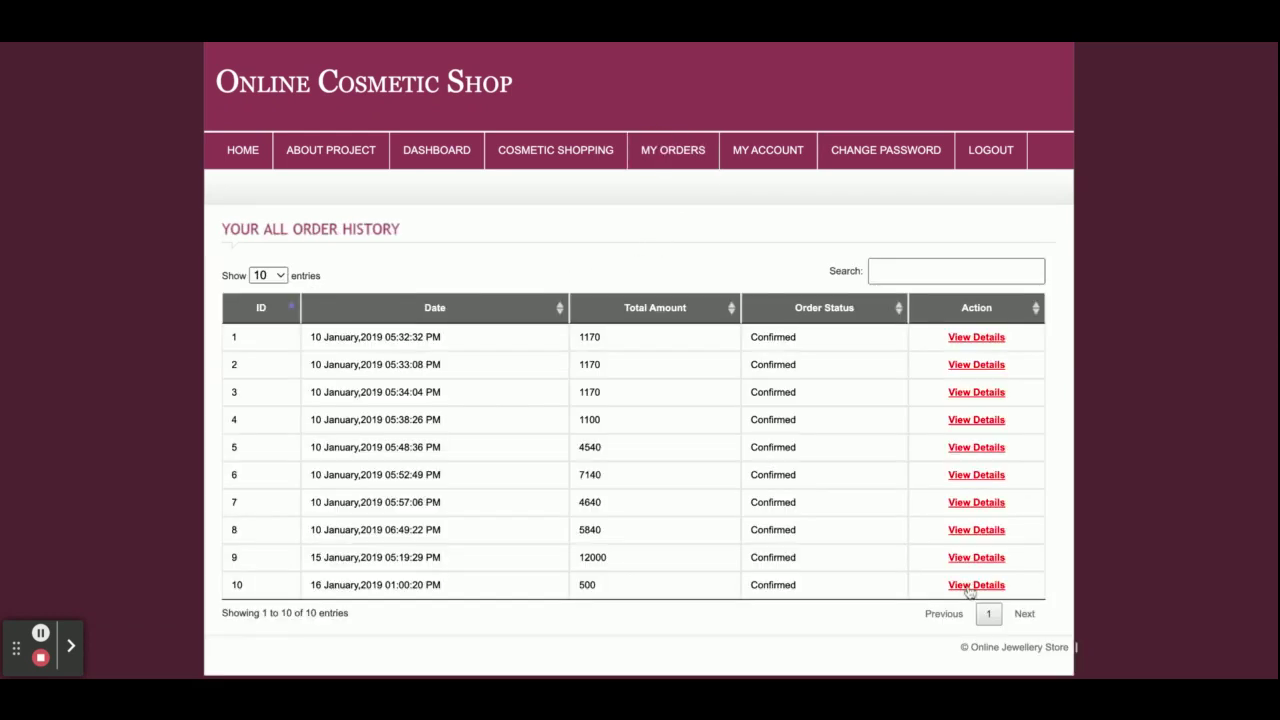
{"action": "left_click", "coordinate": [968, 588]}
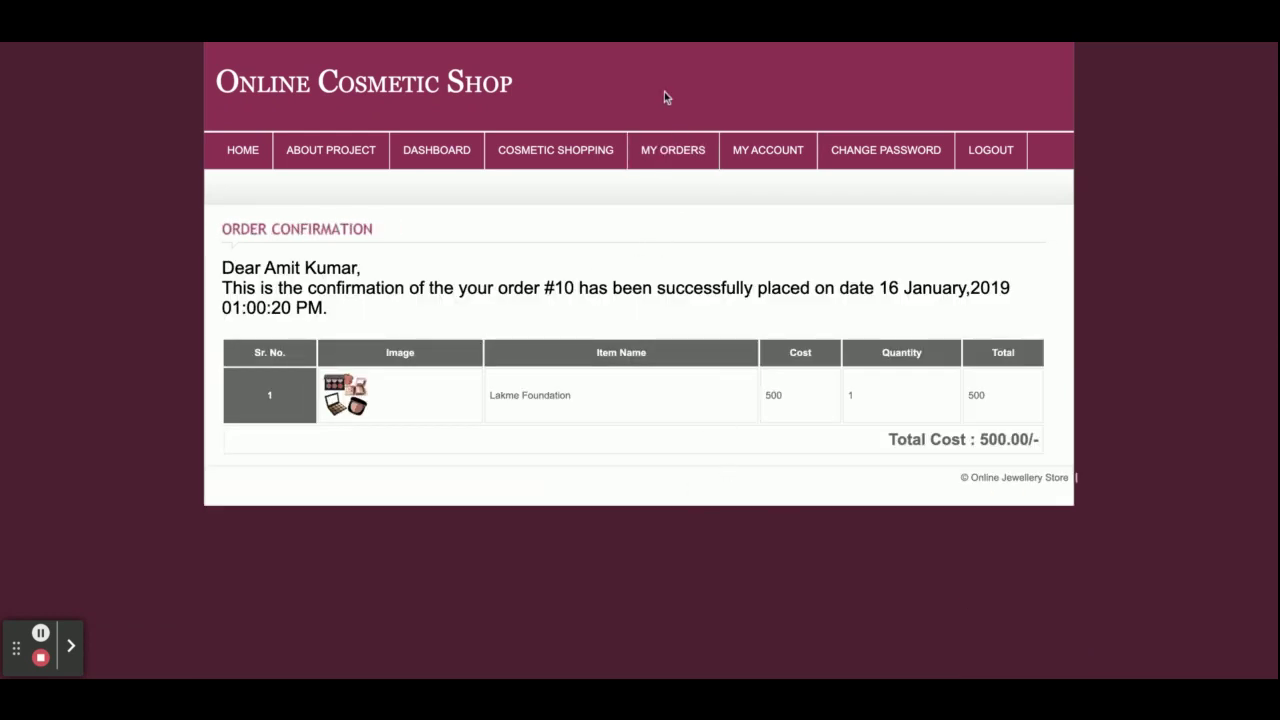
- View the customer's account profile and the account password change form
{"action": "left_click", "coordinate": [748, 158]}
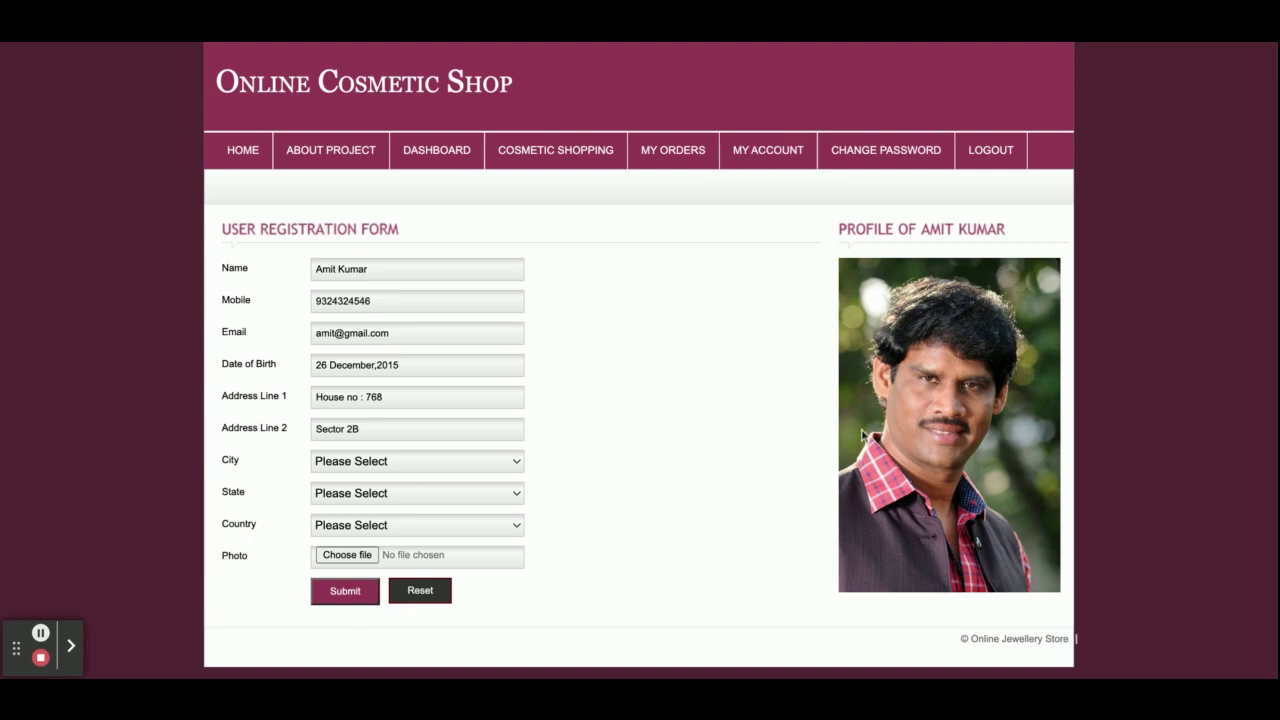
{"action": "left_click", "coordinate": [911, 162]}
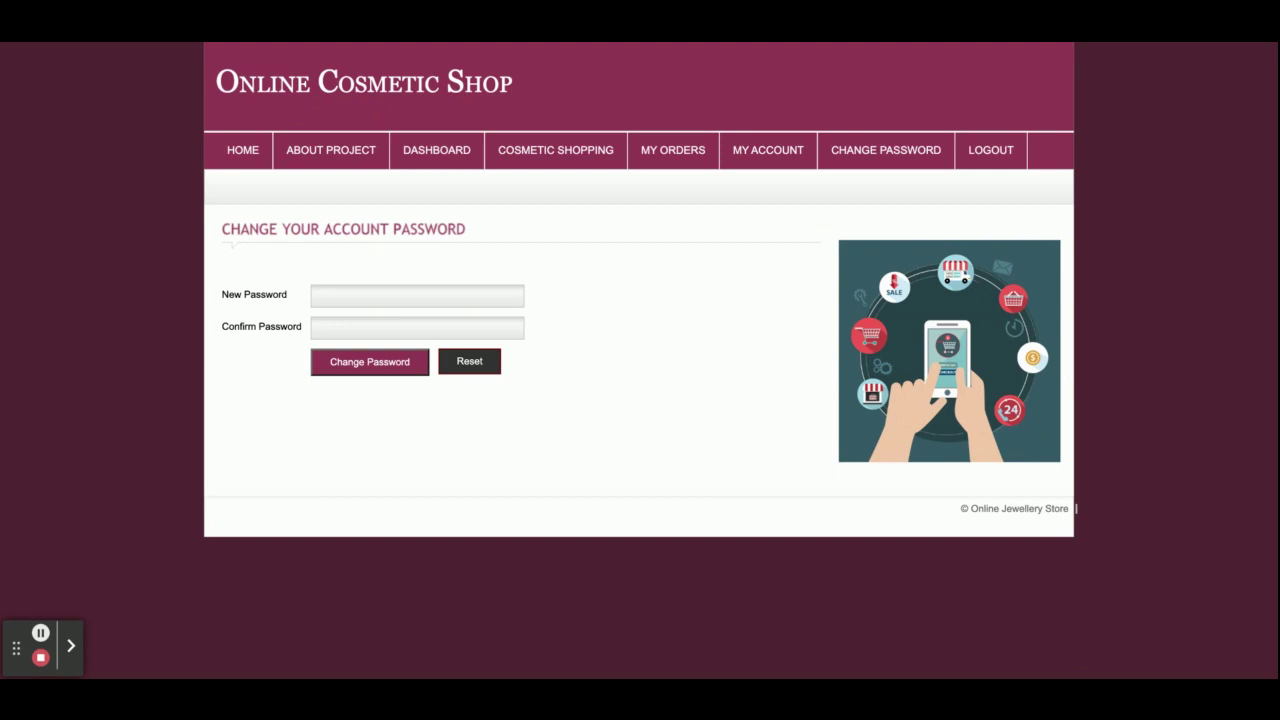
{"action": "mouse_move", "coordinate": [593, 155]}
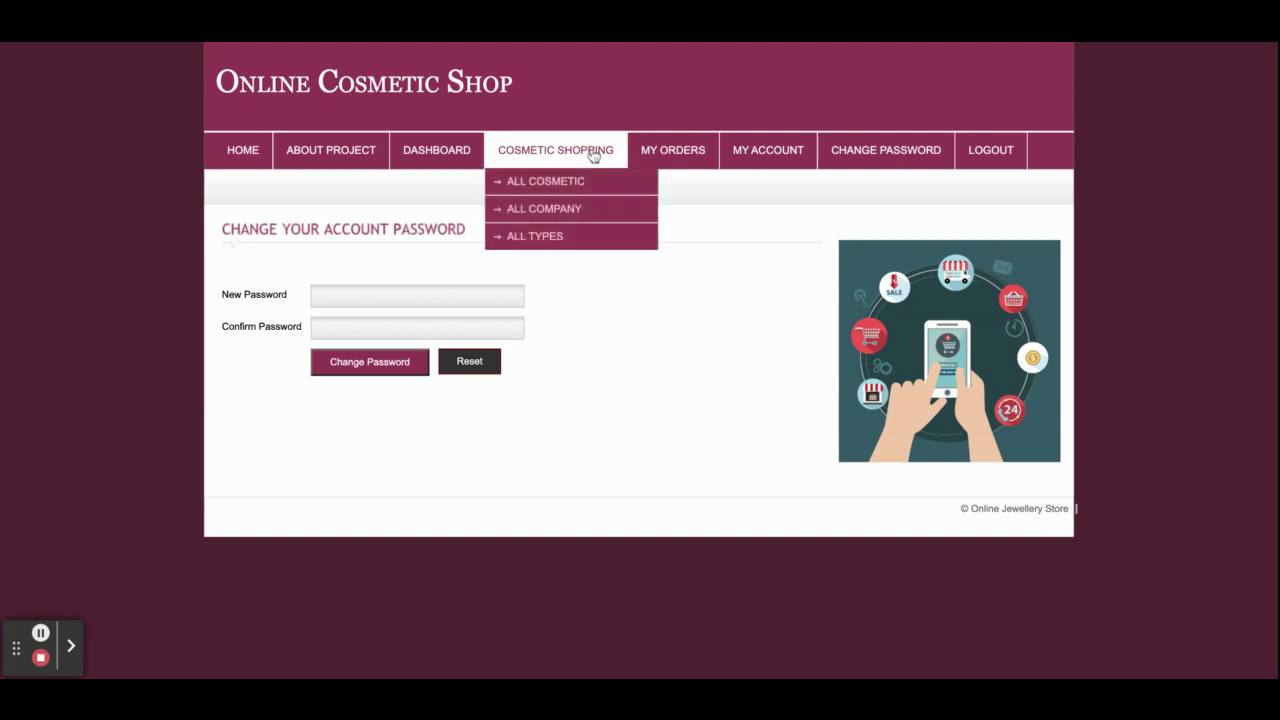
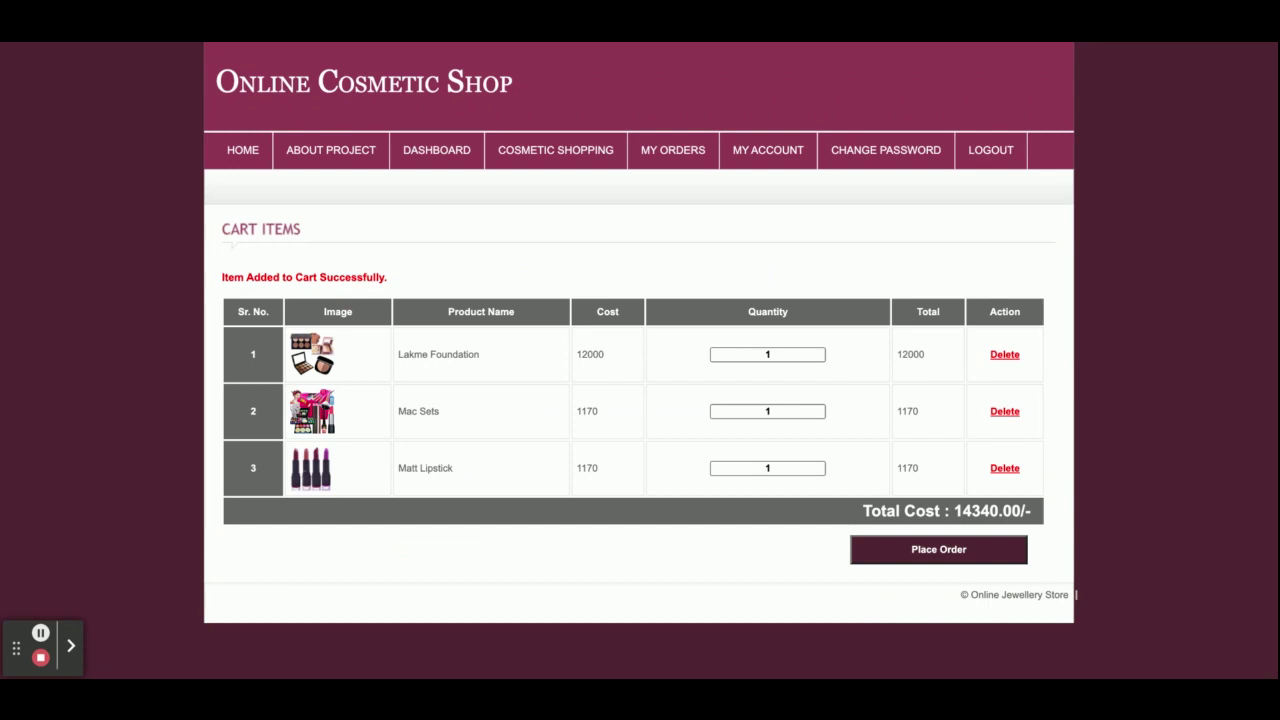
- Delete Lakme Foundation from the cart and set the Matt Lipstick quantity to 2
{"action": "left_click", "coordinate": [998, 360]}
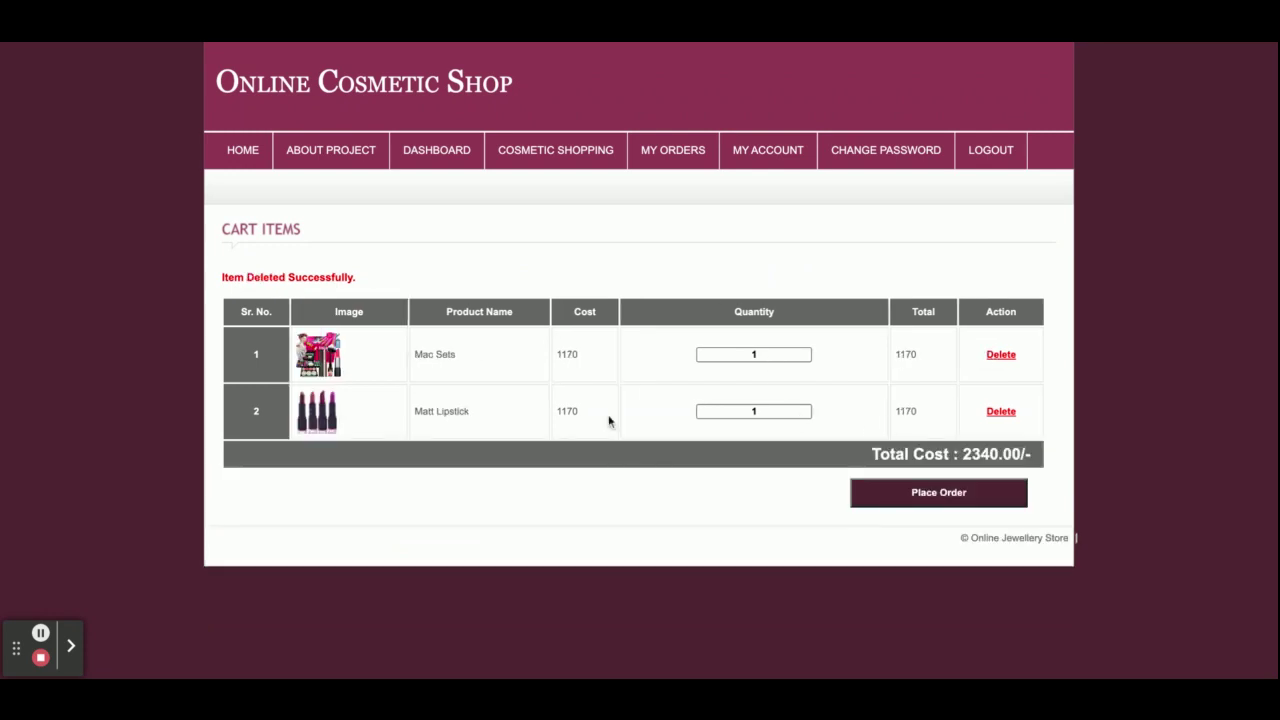
{"action": "left_click", "coordinate": [757, 411]}
{"action": "key", "text": "BackSpace"}
{"action": "type", "text": "2"}
{"action": "left_click", "coordinate": [836, 426]}
{"action": "double_click", "coordinate": [985, 454]}
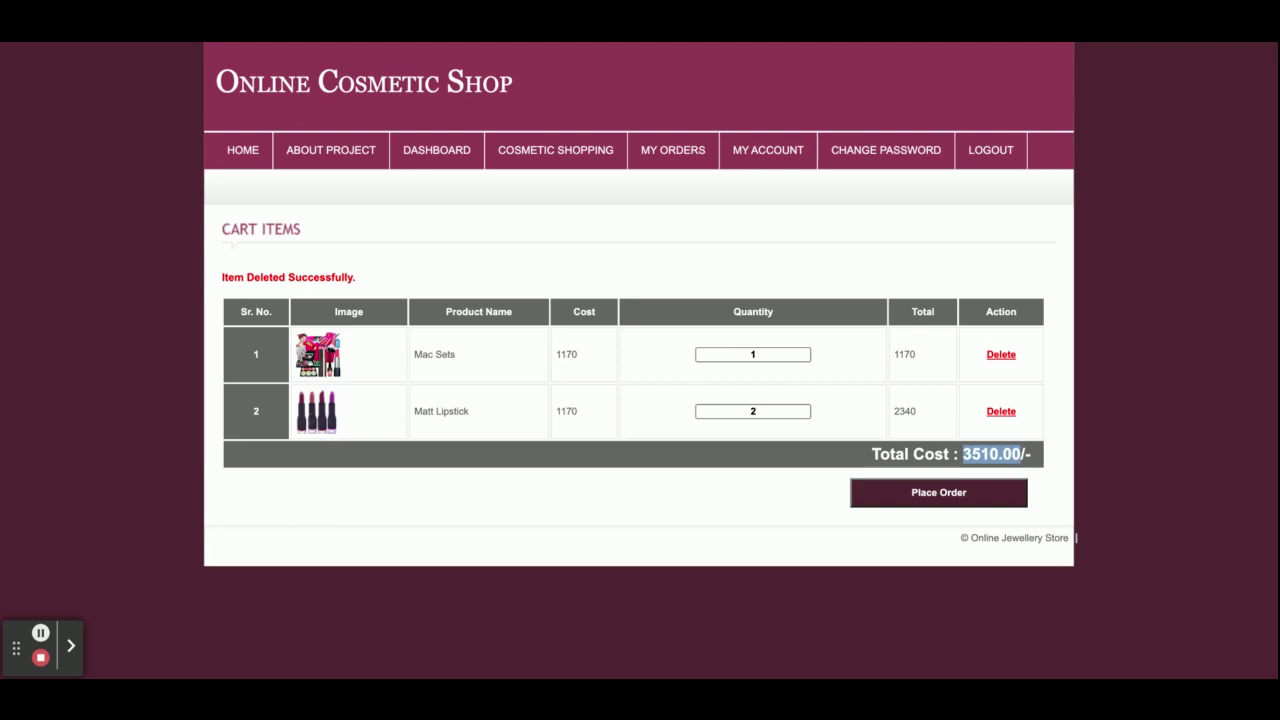
- Place the order for the cart items and enter the card number in the payment form
{"action": "left_click", "coordinate": [956, 500]}
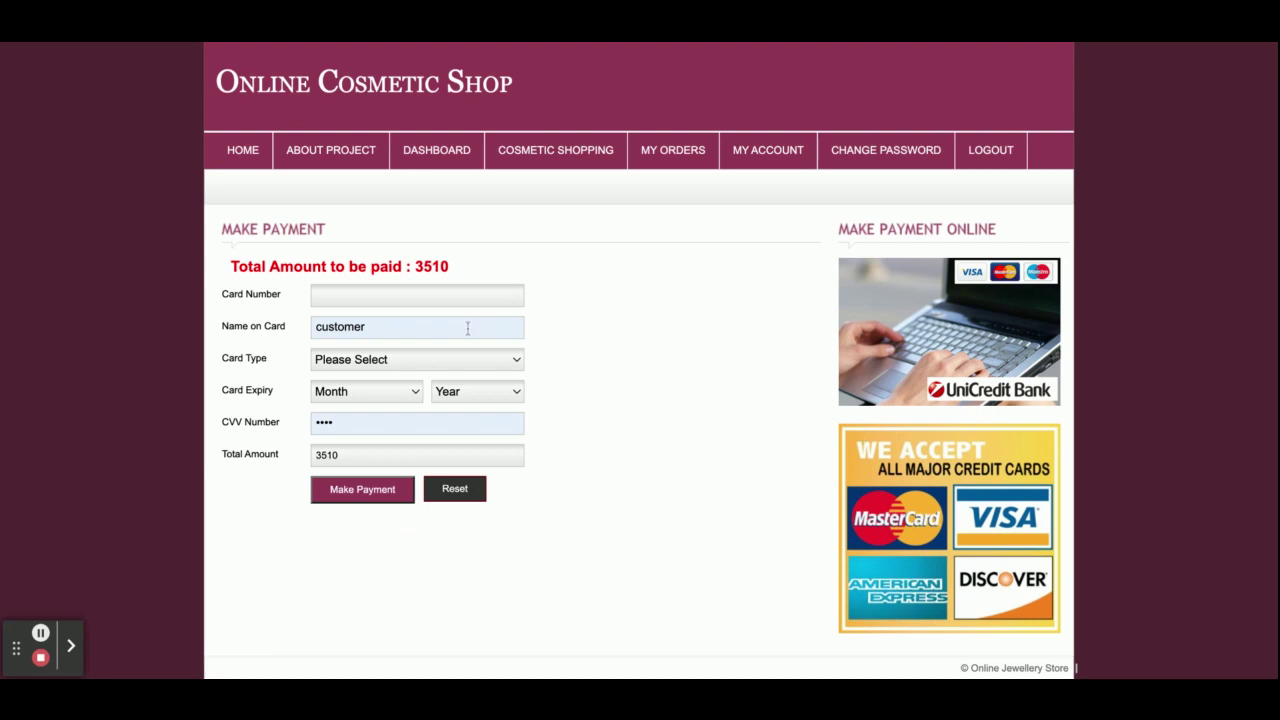
{"action": "left_click", "coordinate": [445, 292]}
{"action": "type", "text": "93854734895"}
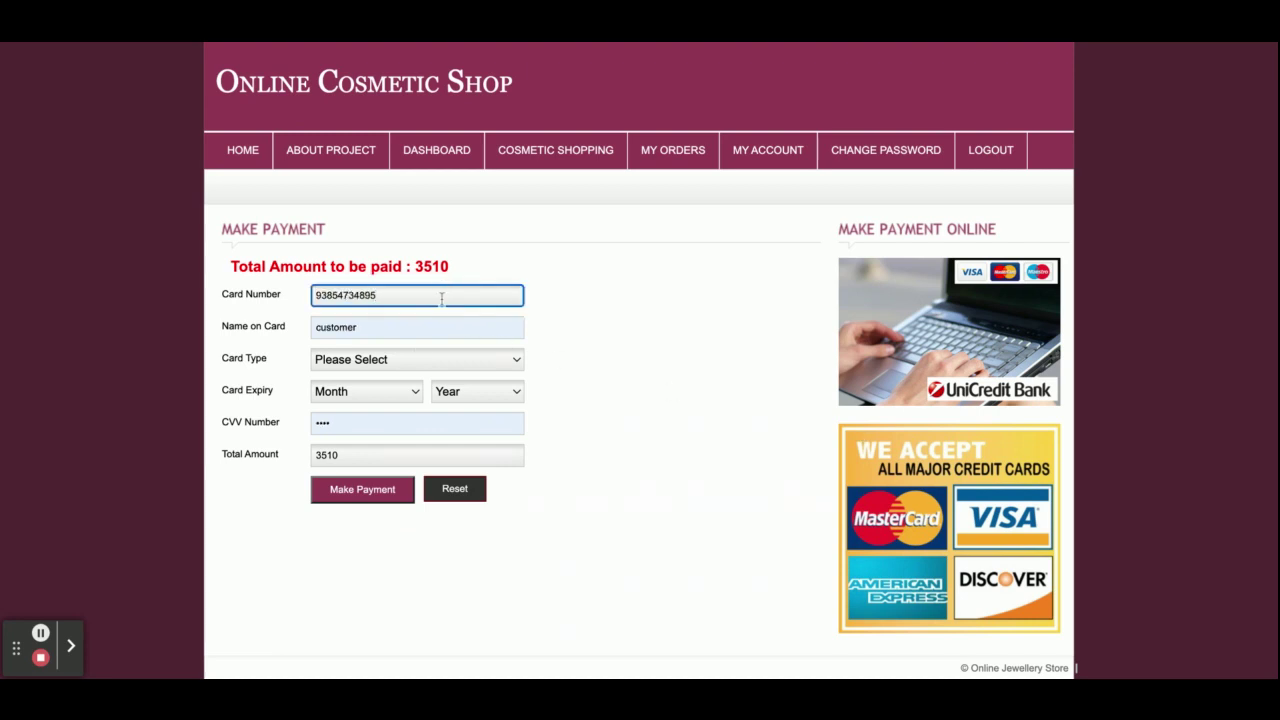
- Set the card type to Visa Card and the card expiry to April 2019
{"action": "left_click", "coordinate": [410, 359]}
{"action": "left_click", "coordinate": [344, 393]}
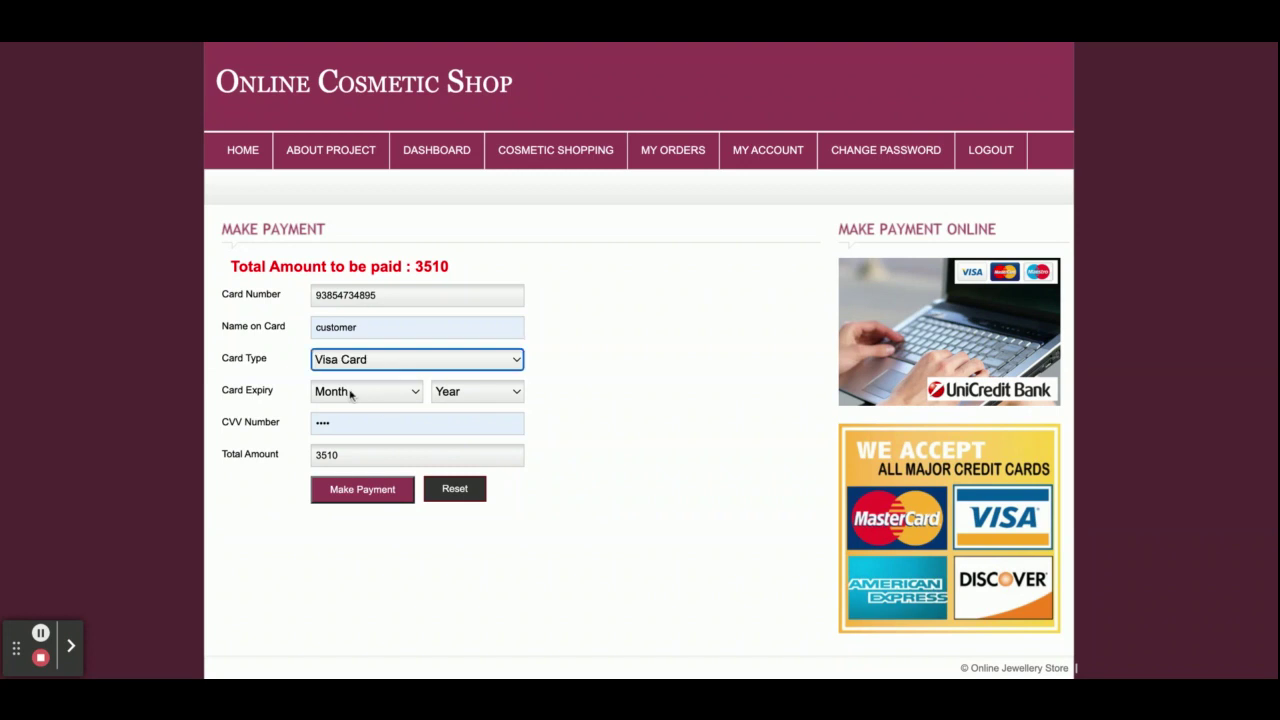
{"action": "left_click", "coordinate": [350, 395]}
{"action": "left_click", "coordinate": [514, 393]}
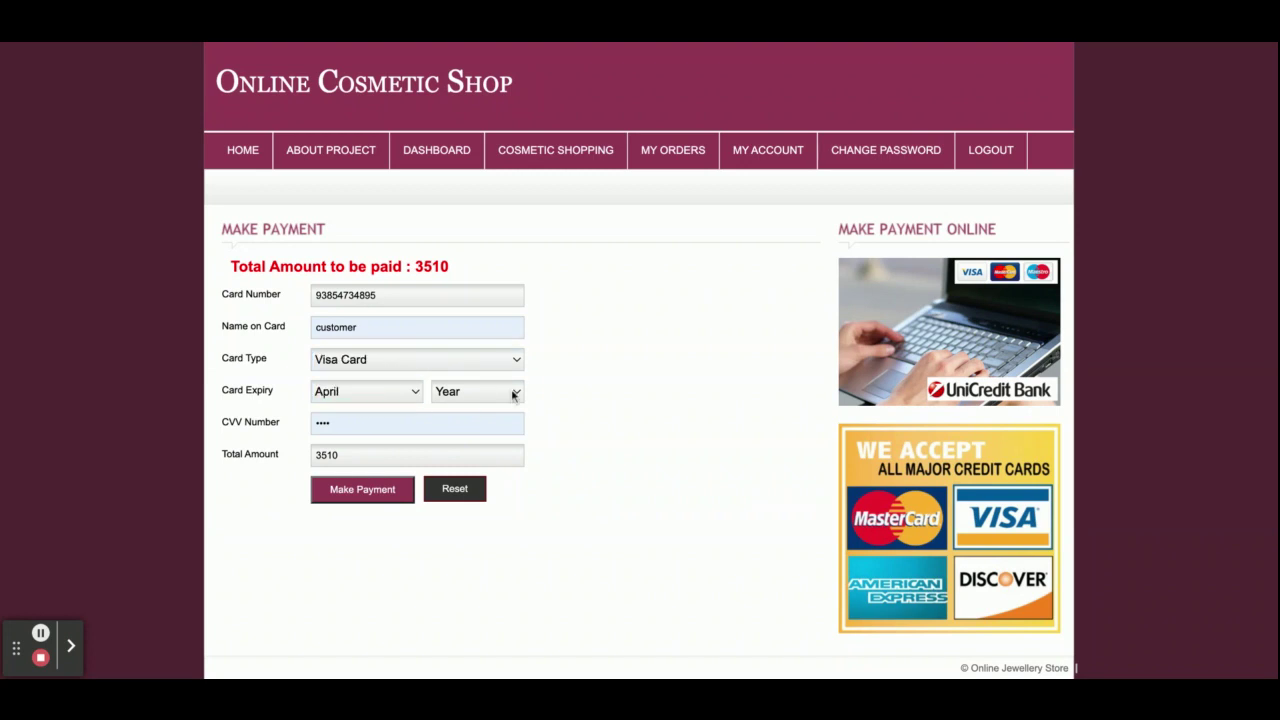
{"action": "left_click", "coordinate": [478, 428]}
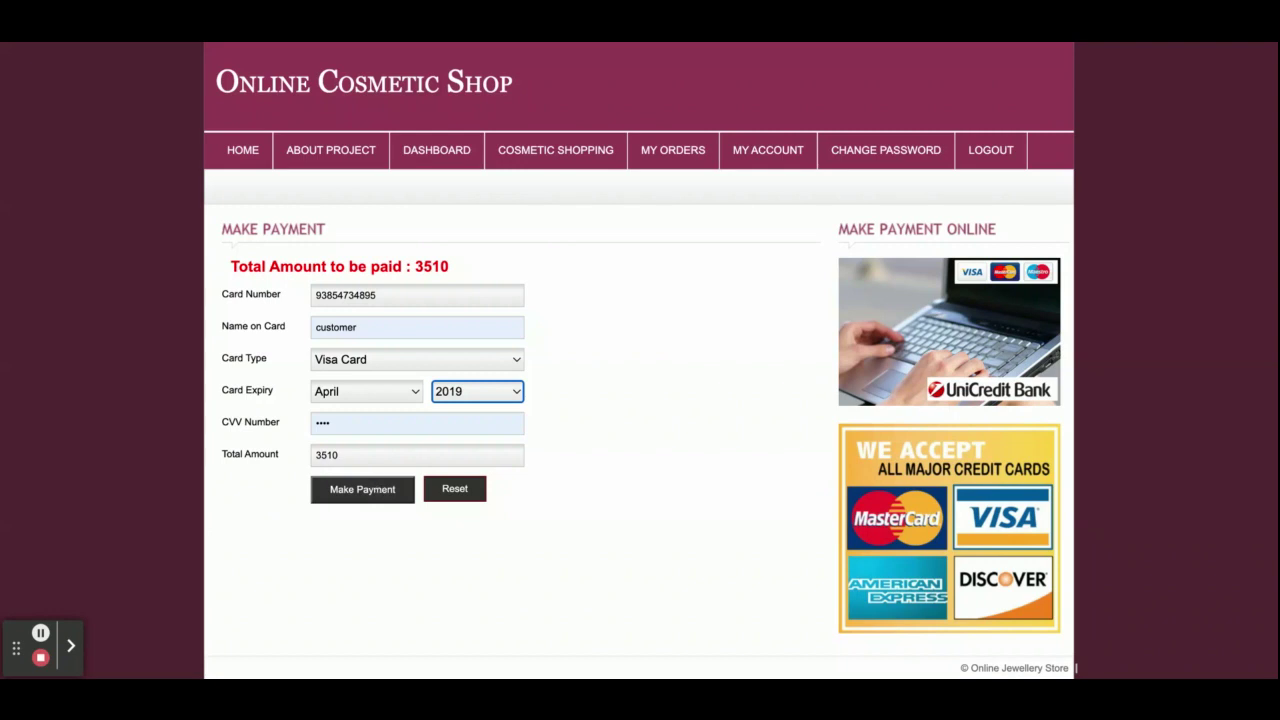
- Select the total amount in the payment form and submit the card payment for the order
{"action": "double_click", "coordinate": [327, 455]}
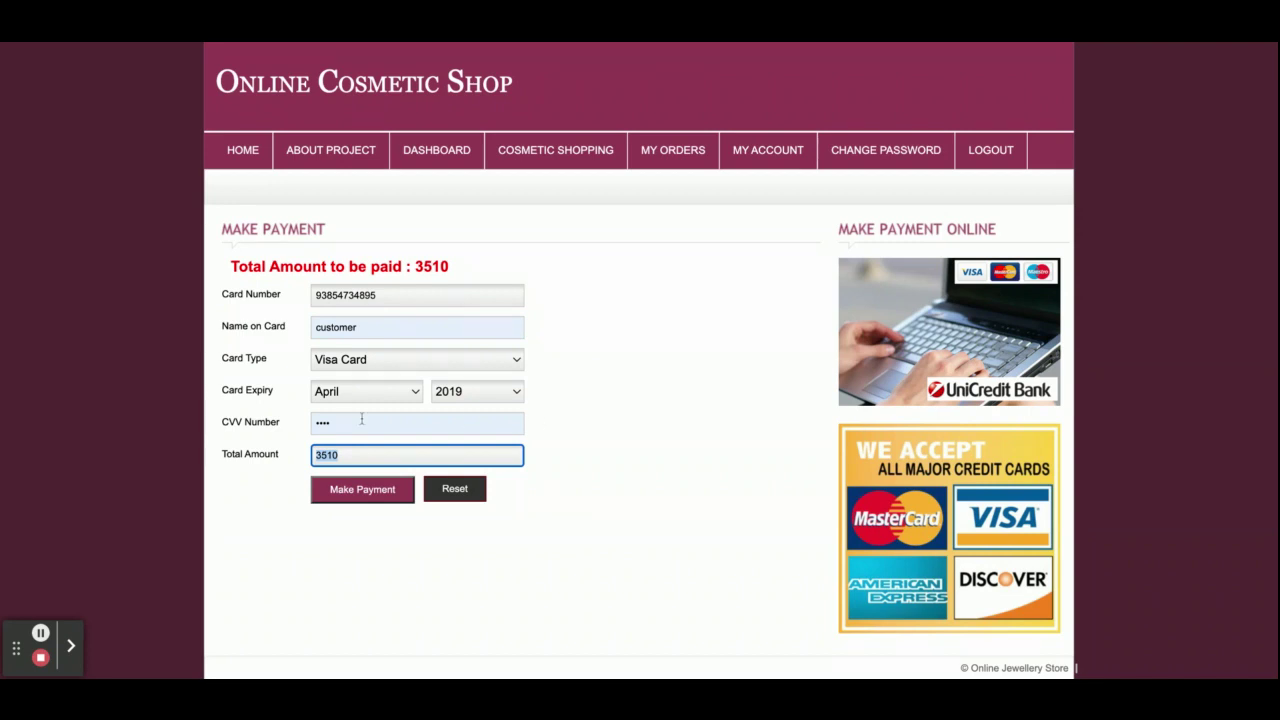
{"action": "left_click", "coordinate": [336, 496]}
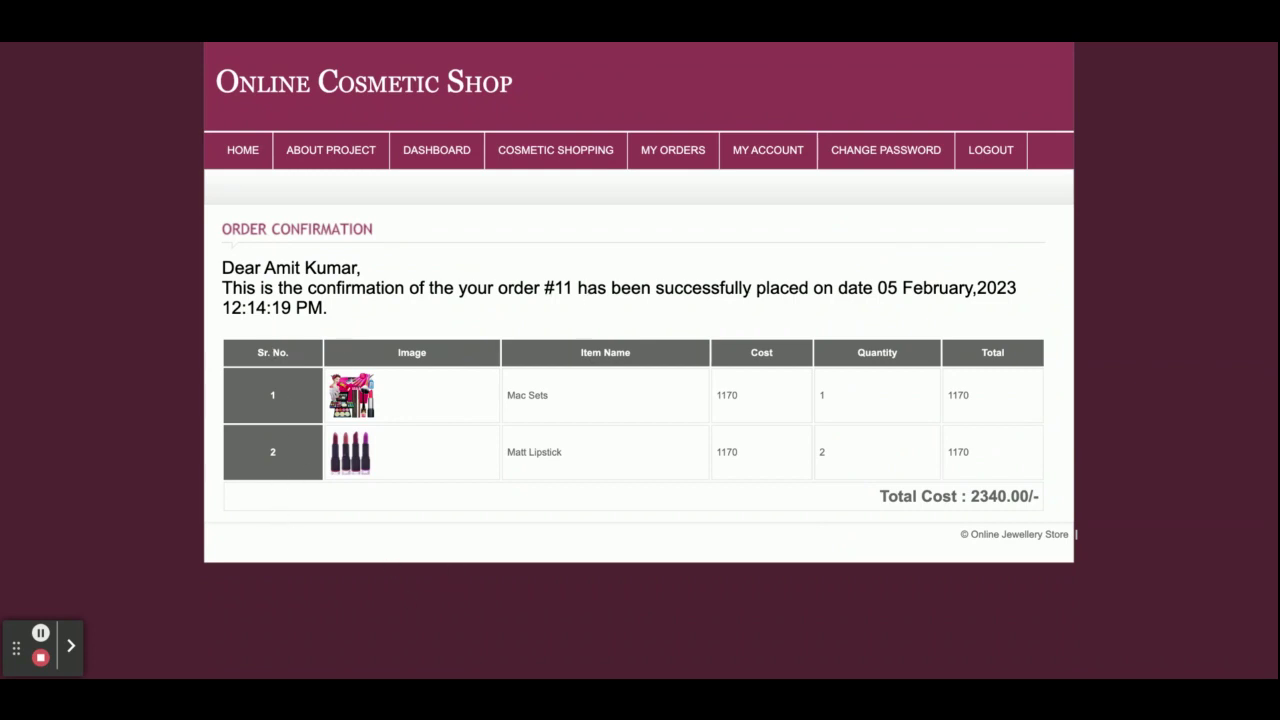
- Show 50 entries in the customer's order history and view the details of the 05 February 2023 order
{"action": "left_click", "coordinate": [673, 155]}
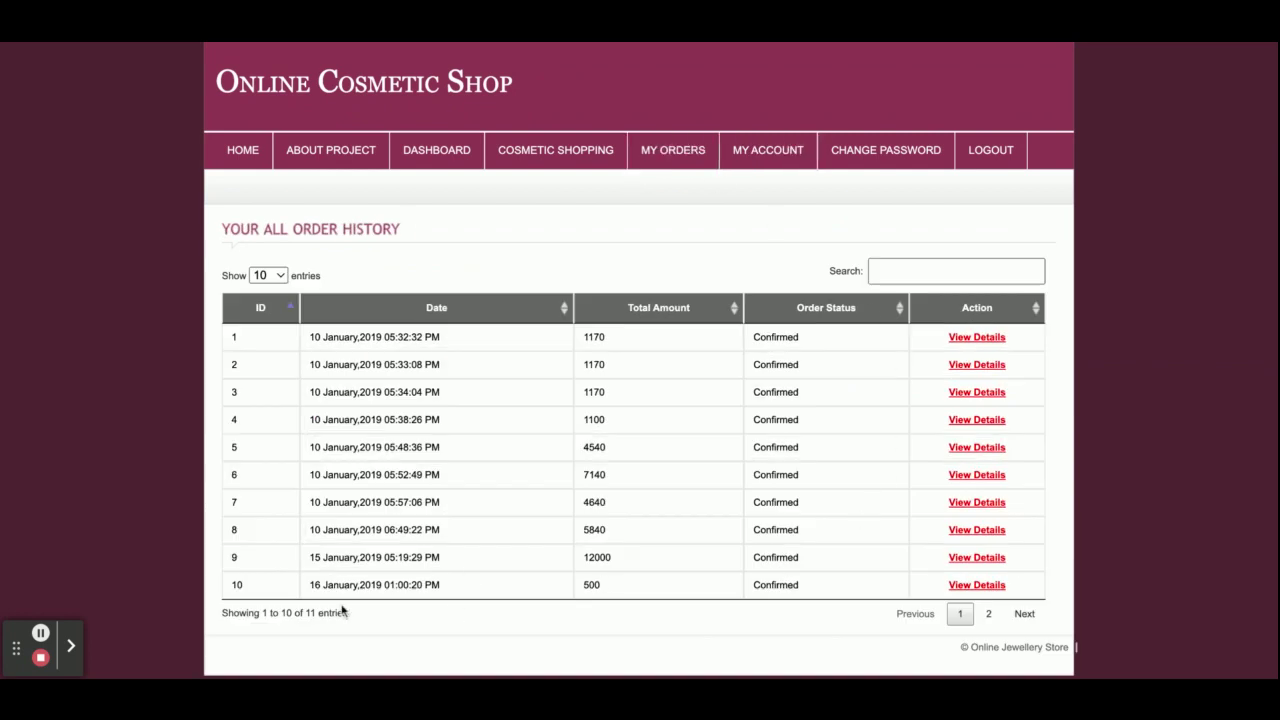
{"action": "left_click", "coordinate": [281, 277]}
{"action": "left_click", "coordinate": [283, 319]}
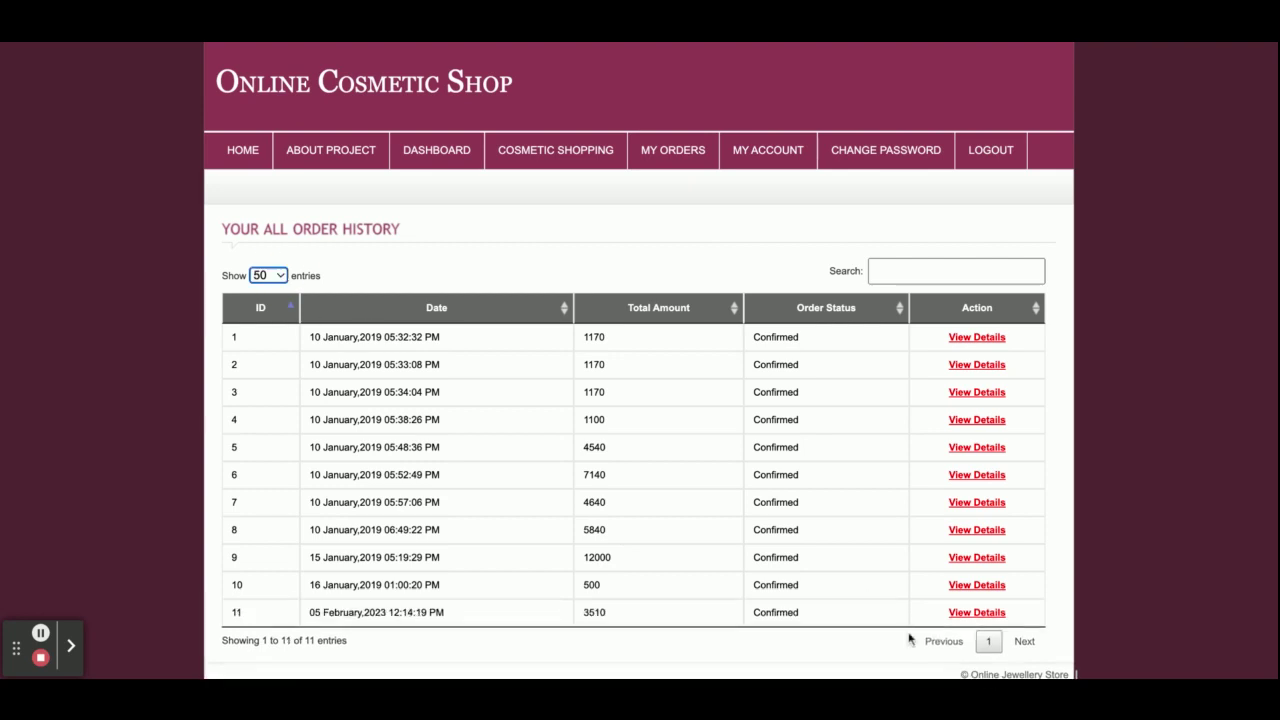
{"action": "left_click", "coordinate": [976, 613]}
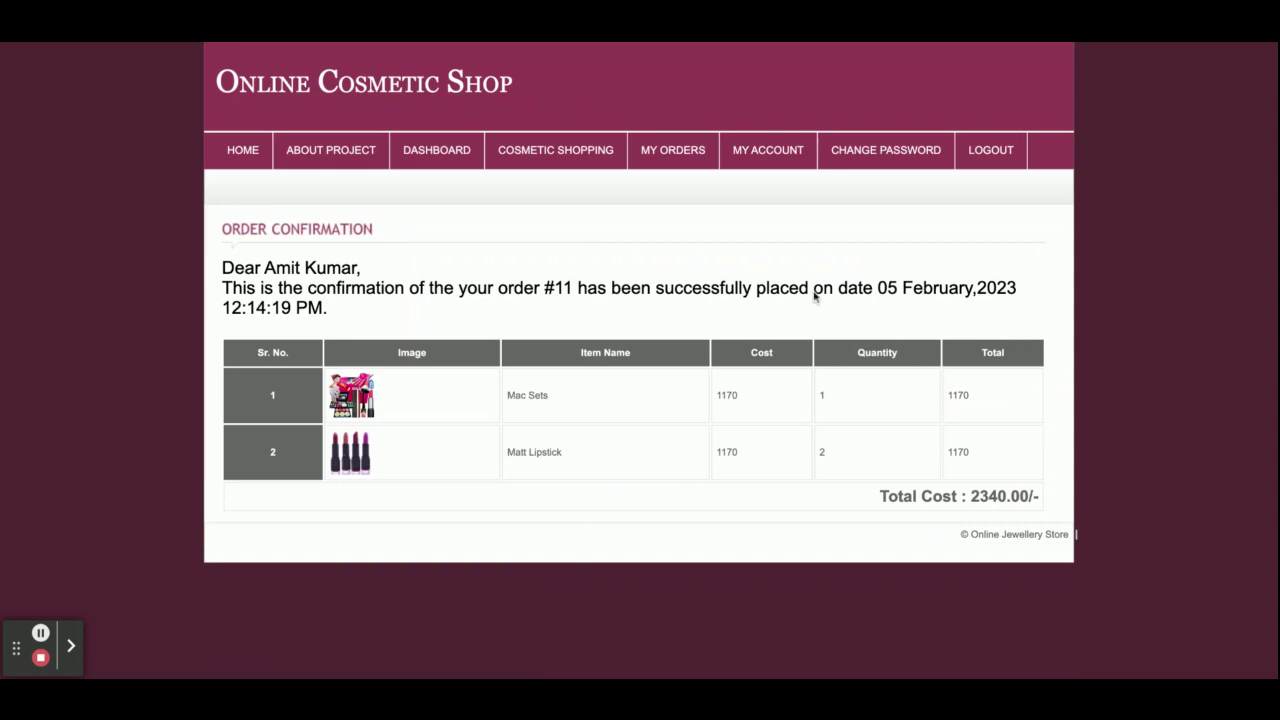
- Return to the order history and log out of the customer account
{"action": "left_click", "coordinate": [694, 153]}
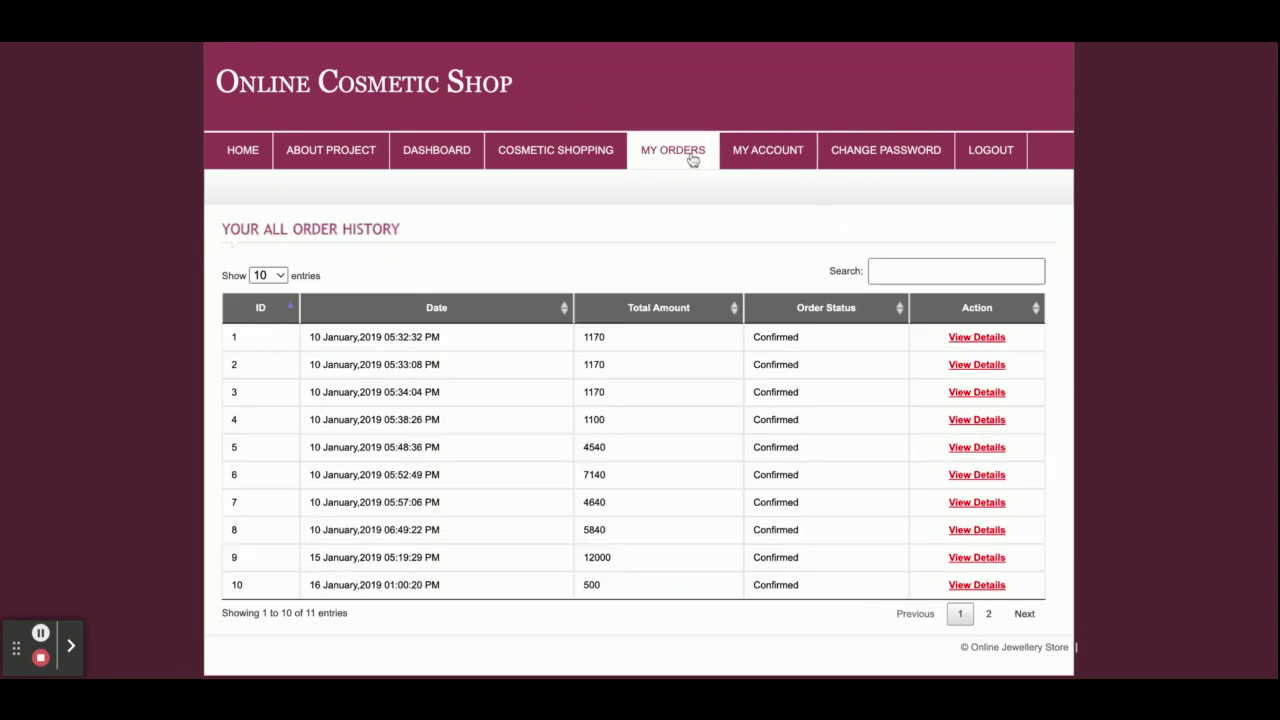
{"action": "left_click", "coordinate": [992, 148]}
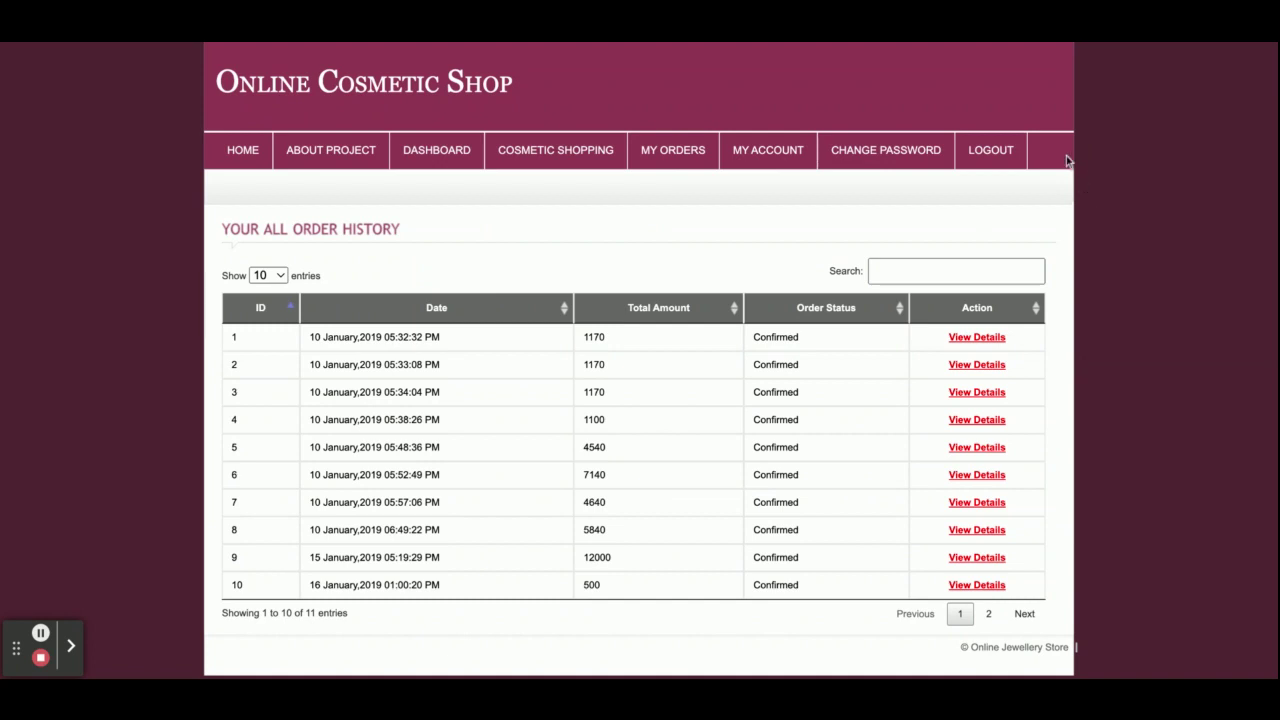
{"action": "left_click", "coordinate": [987, 168]}
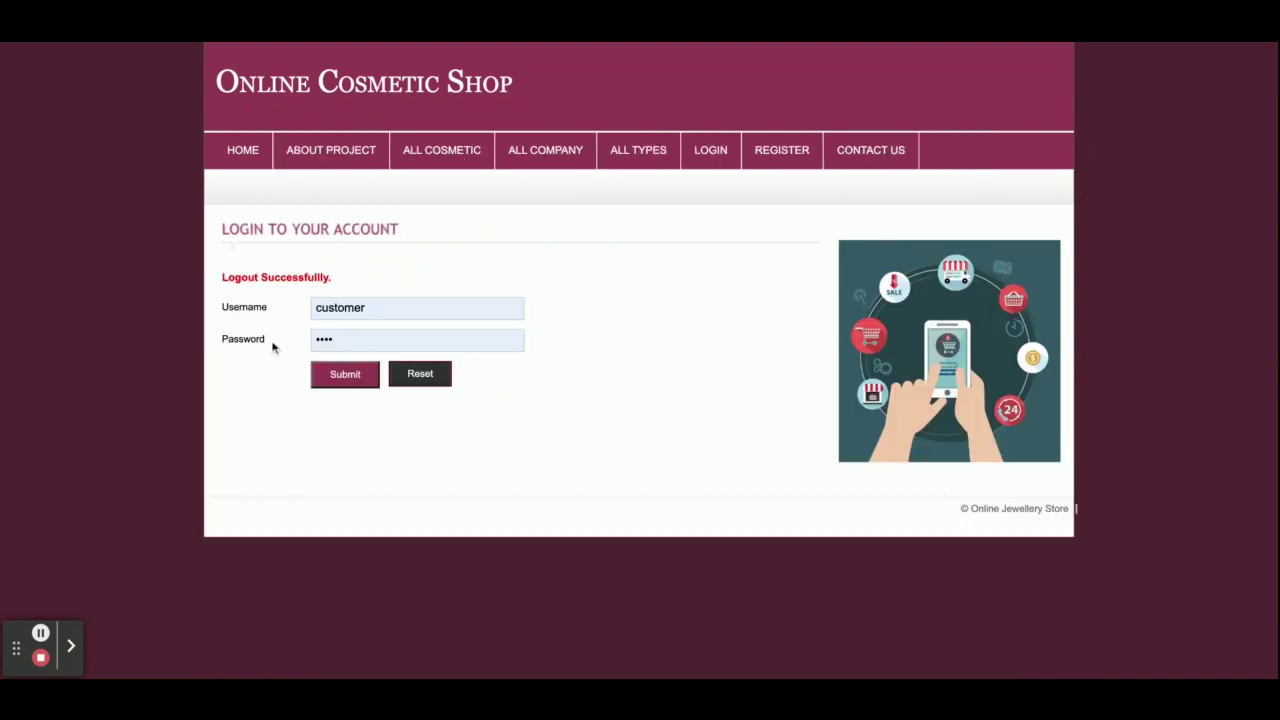
- Log in again with the prefilled customer credentials, log out and return to the shop's public home page
{"action": "left_click", "coordinate": [345, 373]}
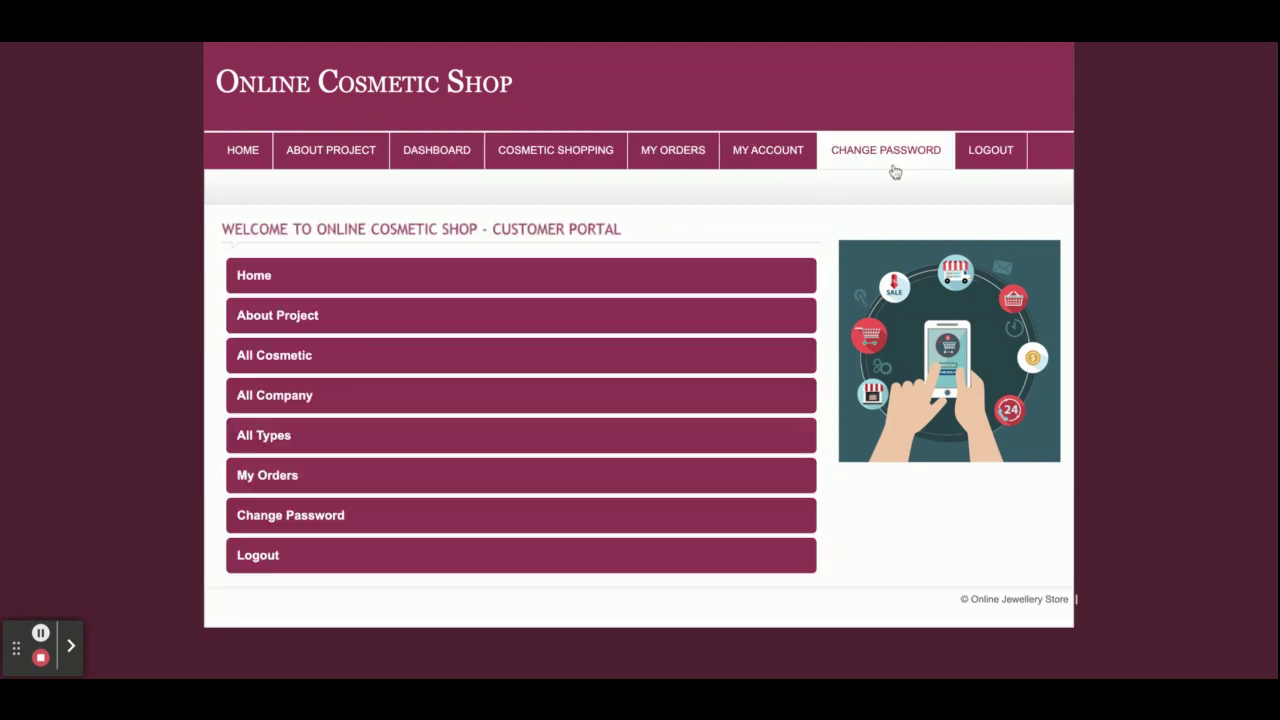
{"action": "left_click", "coordinate": [987, 152]}
{"action": "left_click", "coordinate": [237, 150]}
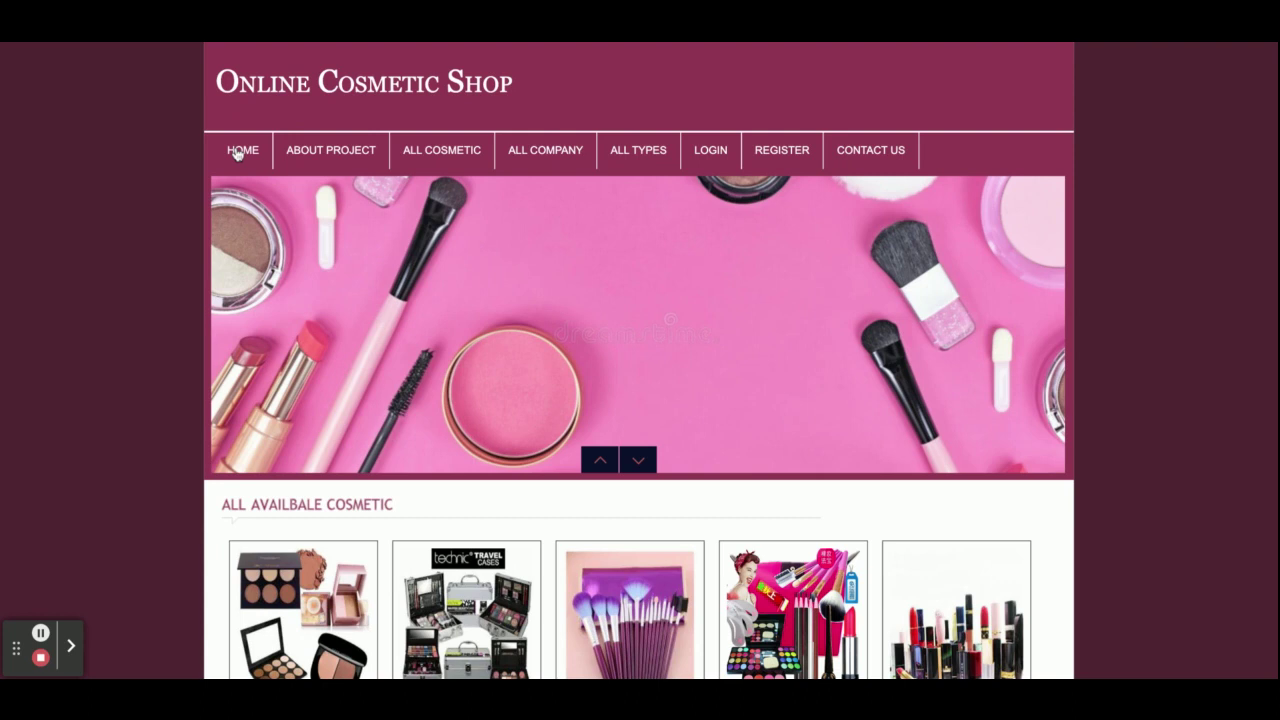